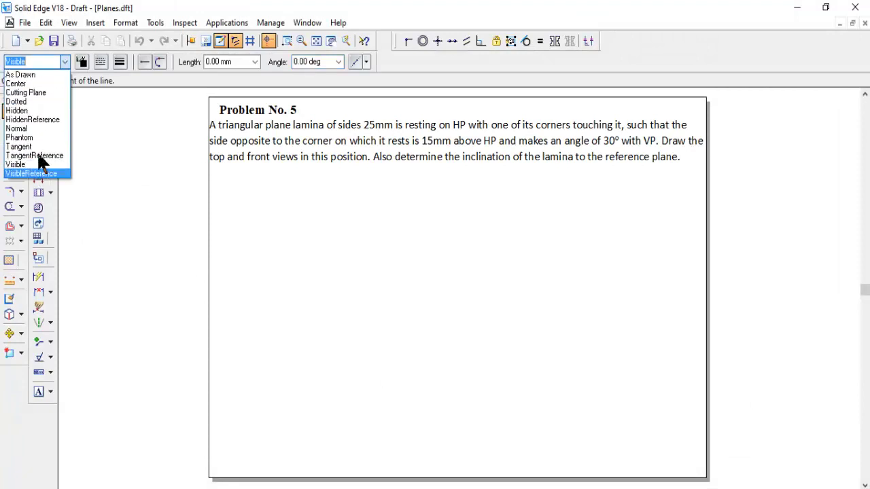
# Draw a horizontal Normal-style reference line across the sheet below the problem text.
pyautogui.click(28, 128)
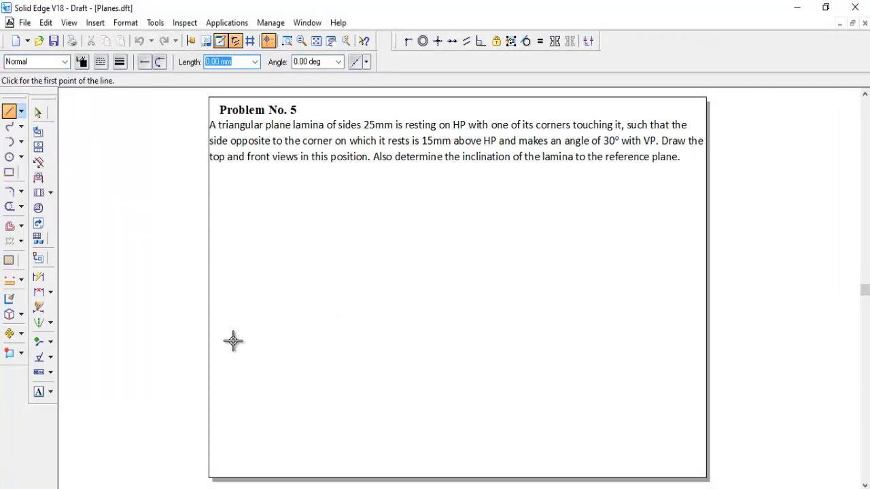
pyautogui.click(223, 306)
pyautogui.click(639, 305)
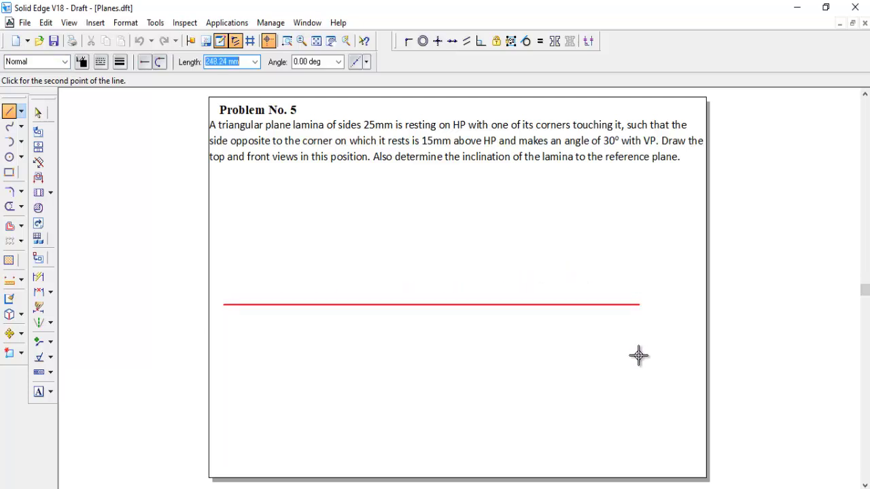
# Label the reference line's left end X and right end Y.
pyautogui.click(38, 391)
pyautogui.click(216, 309)
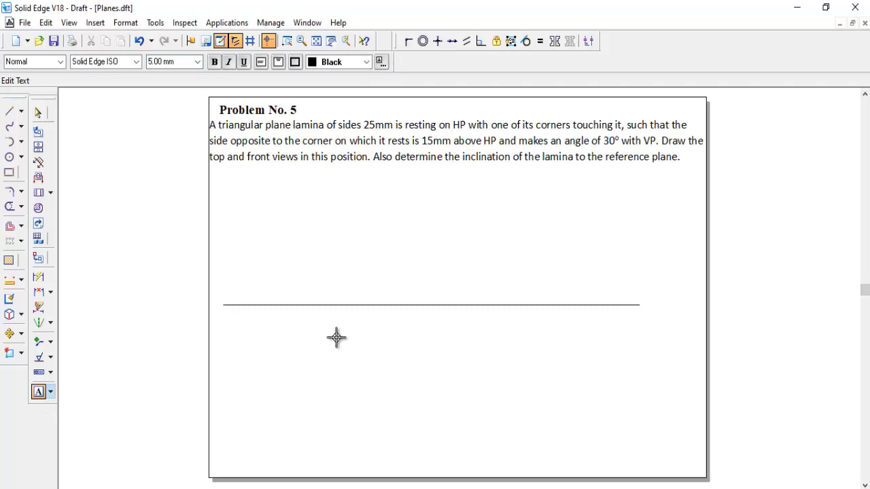
pyautogui.write('X')
pyautogui.click(651, 305)
pyautogui.write('Y')
pyautogui.press('BackSpace')
pyautogui.press('BackSpace')
# Run the nSidePolygon macro from the Run Macro file chooser.
pyautogui.click(224, 23)
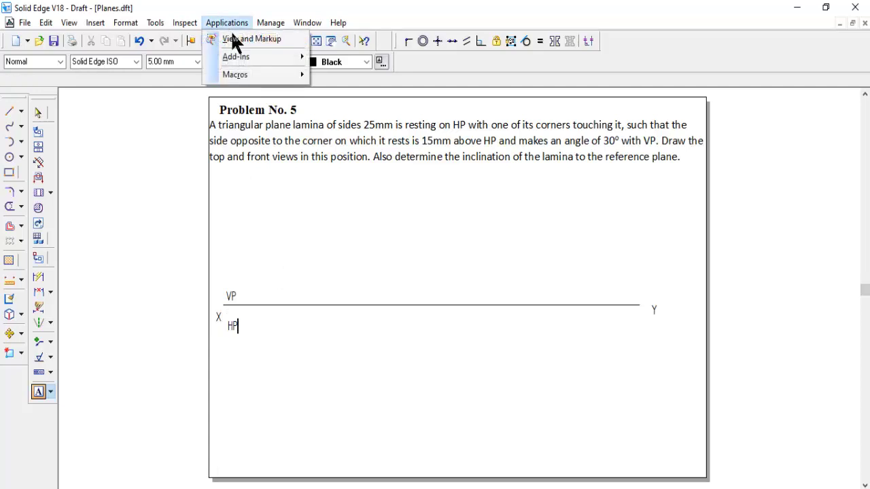
pyautogui.moveTo(251, 77)
pyautogui.click(324, 76)
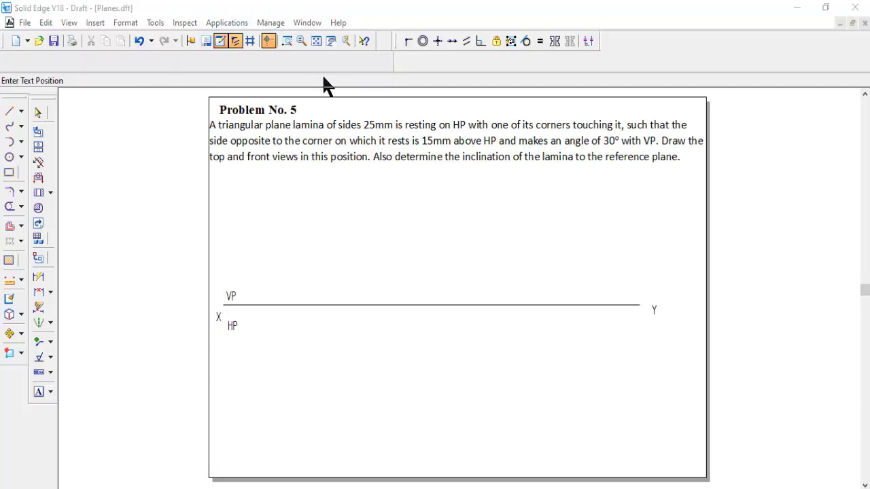
pyautogui.scroll(-1, 374, 241)
pyautogui.click(360, 266)
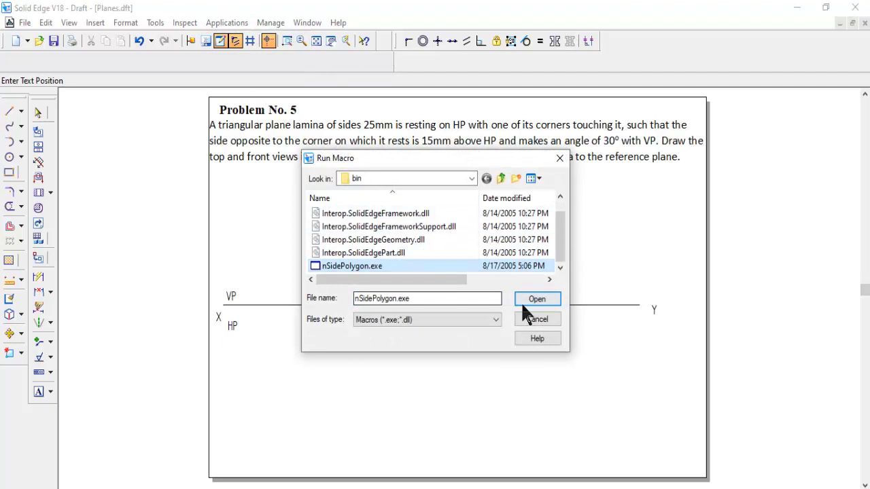
pyautogui.click(537, 300)
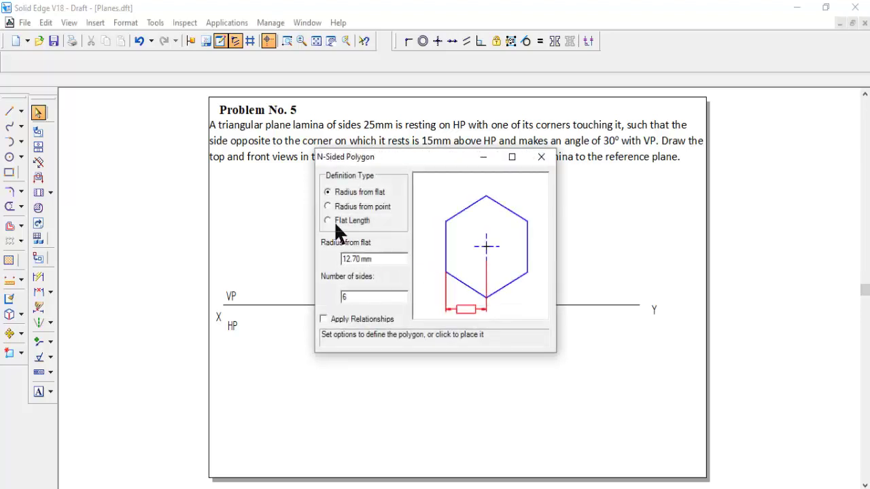
# Set a 25 mm flat length for the 3-sided polygon and place it below HP.
pyautogui.click(328, 221)
pyautogui.moveTo(374, 255); pyautogui.dragTo(323, 267)
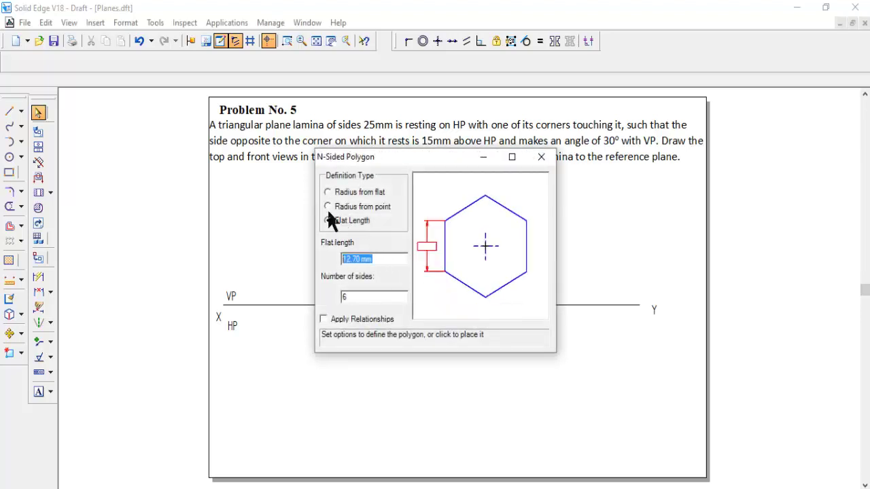
pyautogui.write('25')
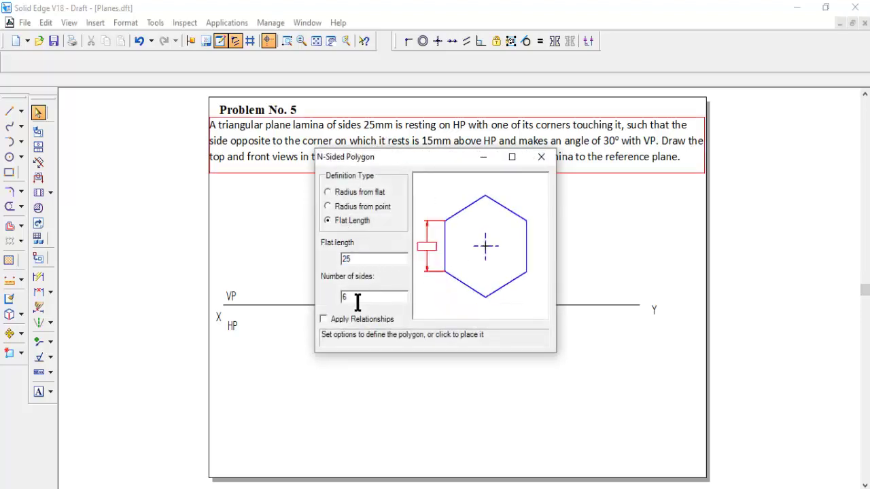
pyautogui.write('3')
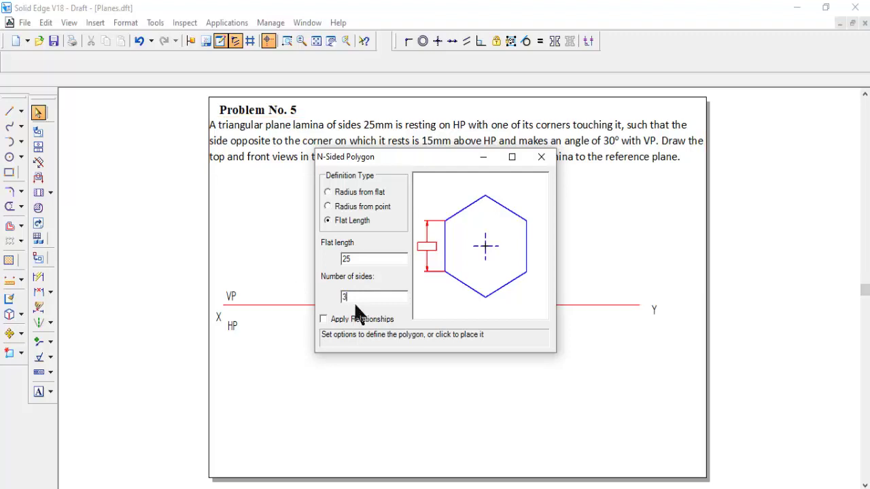
pyautogui.click(288, 348)
pyautogui.click(294, 350)
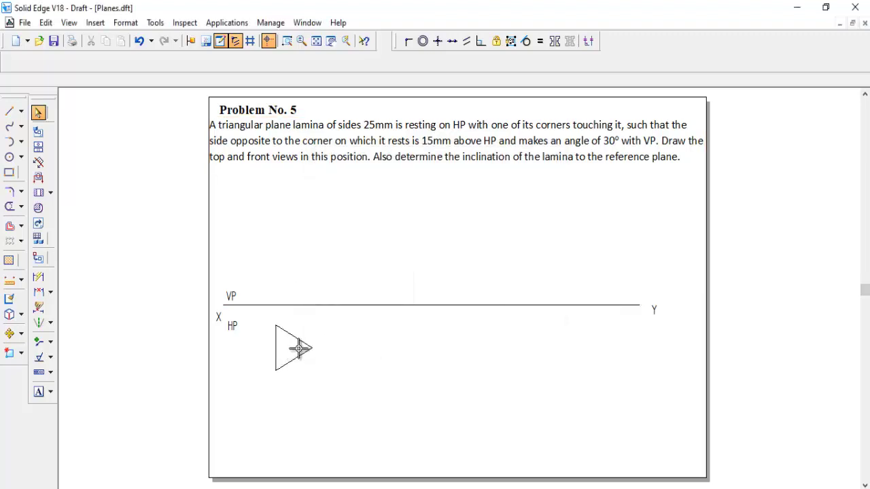
pyautogui.click(38, 113)
# Give the whole triangle the Visible line style.
pyautogui.moveTo(268, 315); pyautogui.dragTo(331, 395)
pyautogui.click(65, 62)
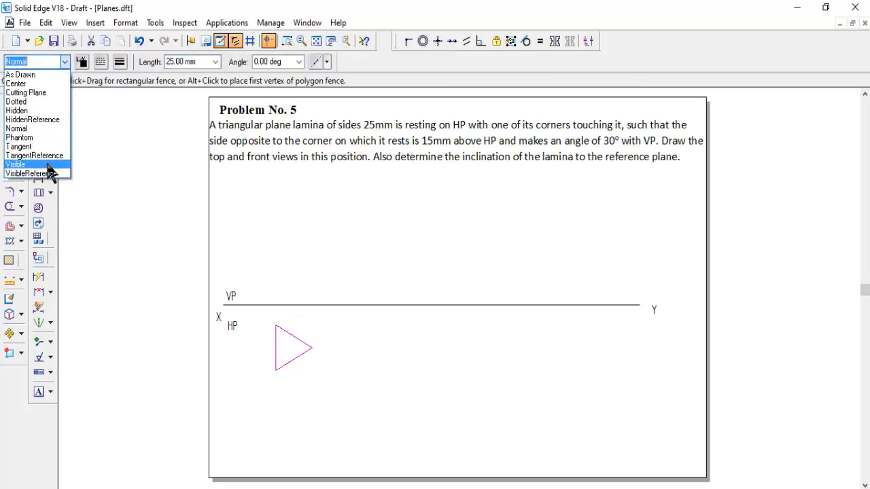
pyautogui.click(45, 160)
pyautogui.click(355, 349)
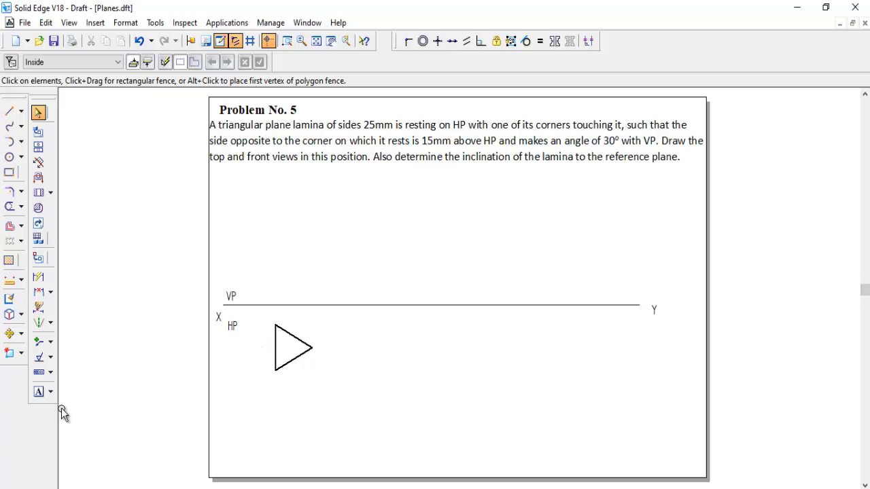
# Rotate the triangle about its right corner so its point faces left.
pyautogui.click(21, 333)
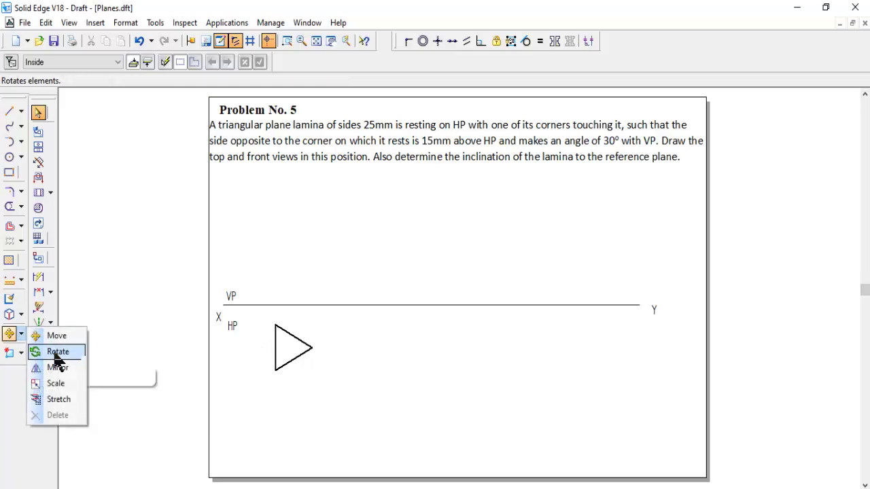
pyautogui.click(57, 352)
pyautogui.click(275, 349)
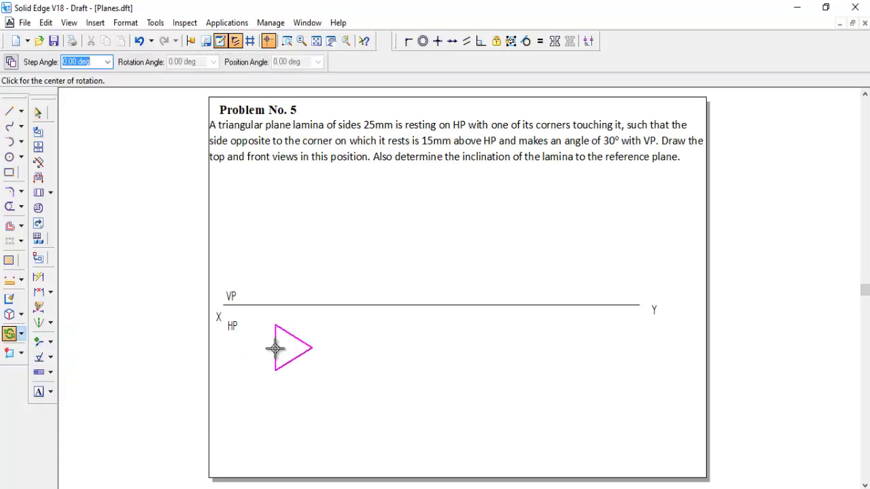
pyautogui.click(312, 348)
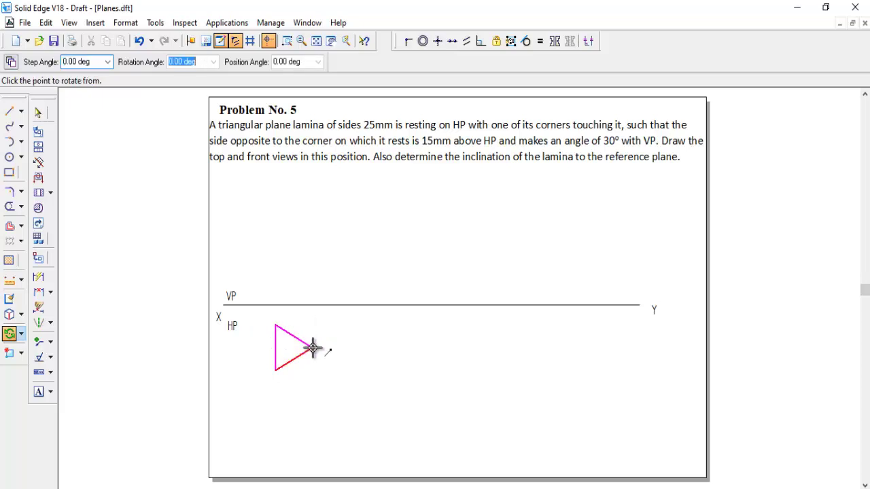
pyautogui.click(275, 370)
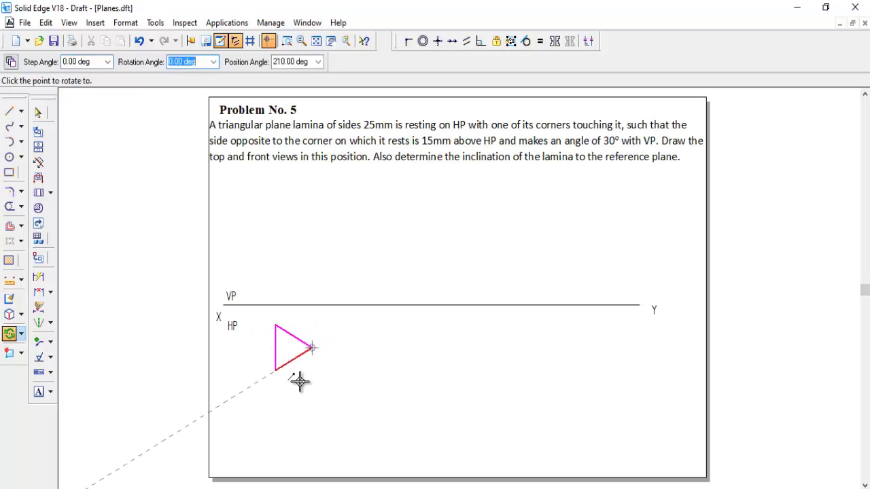
pyautogui.click(311, 385)
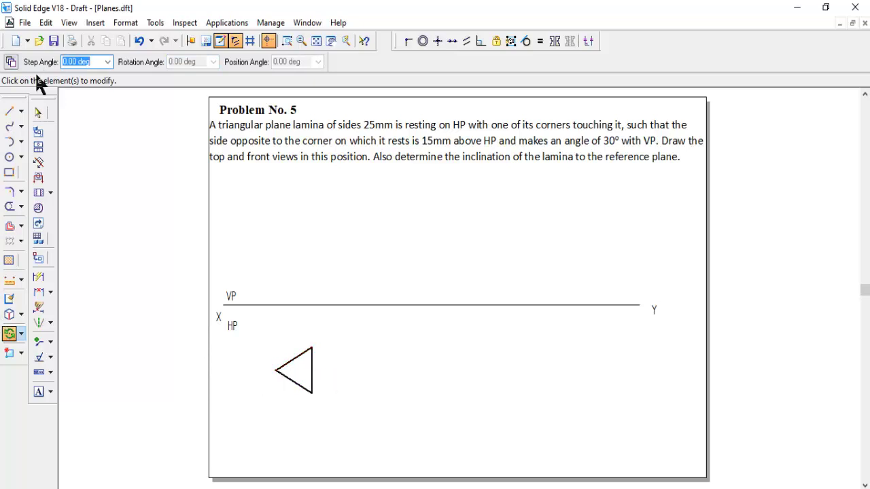
# Move the triangle up closer to the XY line.
pyautogui.click(21, 333)
pyautogui.click(60, 334)
pyautogui.click(307, 376)
pyautogui.click(299, 378)
pyautogui.click(294, 354)
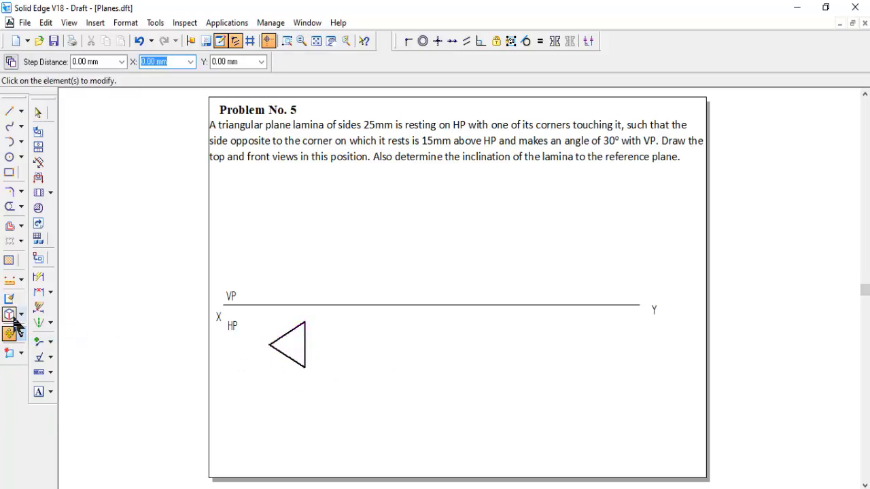
# Label the triangle's left, lower and top corners a, b and c.
pyautogui.click(45, 391)
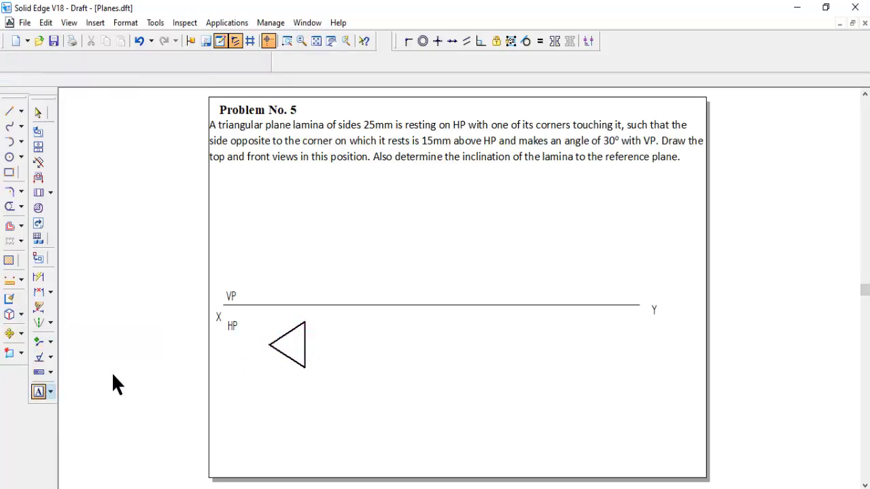
pyautogui.click(261, 343)
pyautogui.write('a')
pyautogui.click(315, 372)
pyautogui.click(313, 375)
pyautogui.write('b')
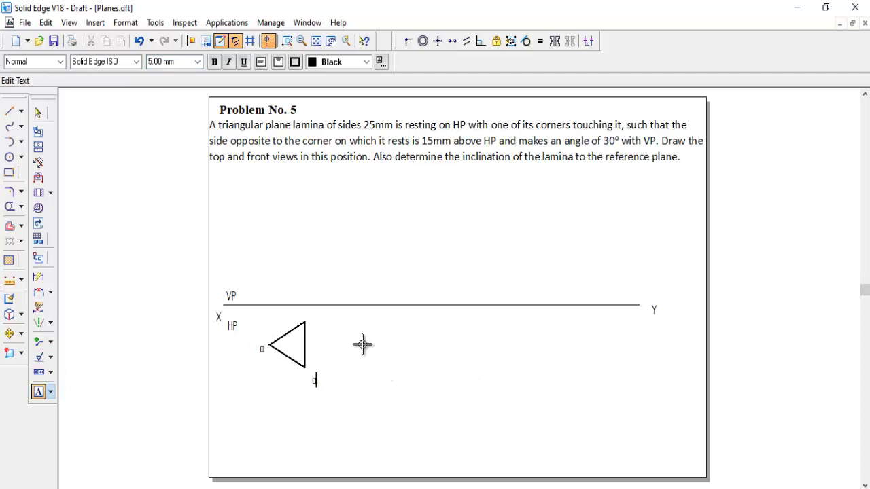
pyautogui.click(297, 308)
pyautogui.click(297, 310)
pyautogui.write('c')
pyautogui.click(286, 41)
pyautogui.click(210, 182)
# Draw Normal-style projectors from corners a and c up to the XY line.
pyautogui.click(660, 412)
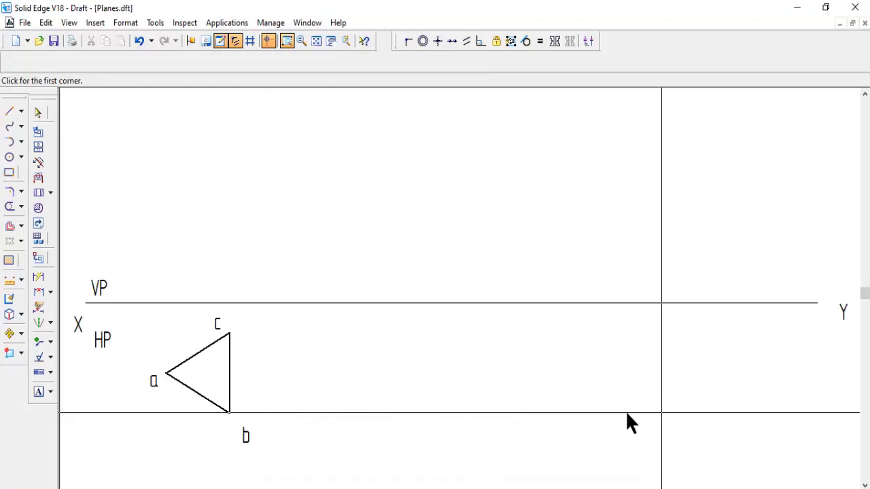
pyautogui.click(9, 112)
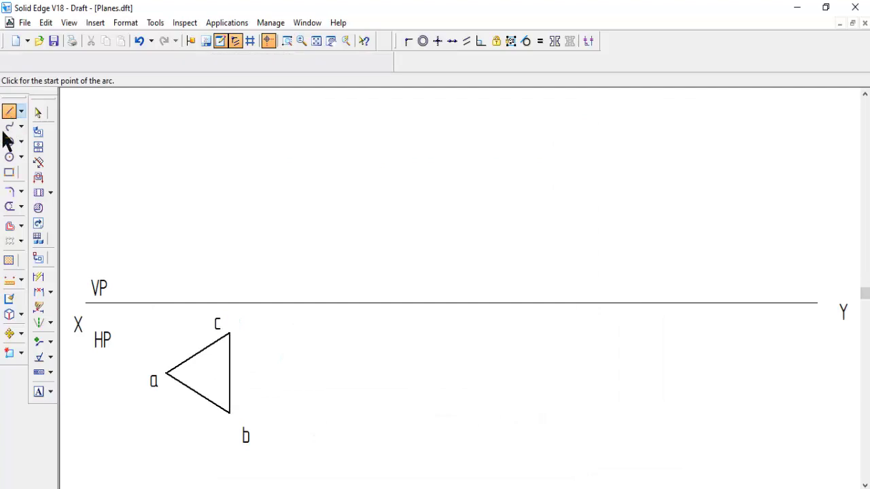
pyautogui.click(64, 62)
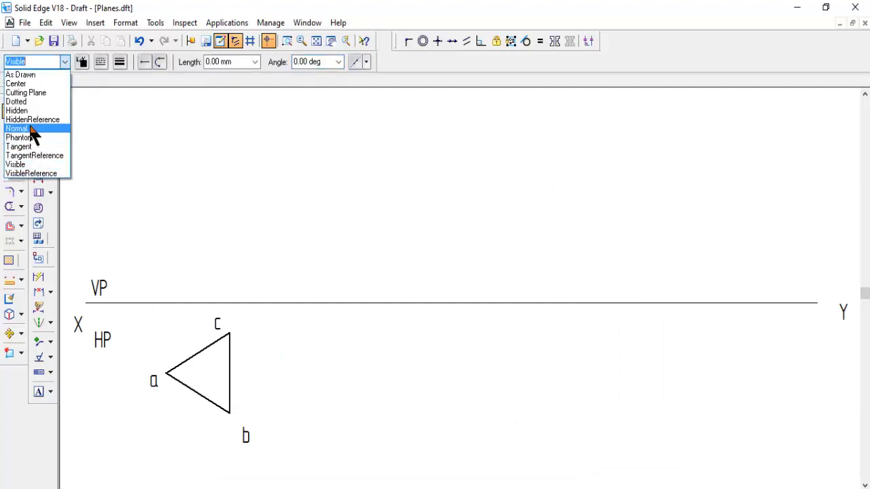
pyautogui.click(30, 129)
pyautogui.click(166, 373)
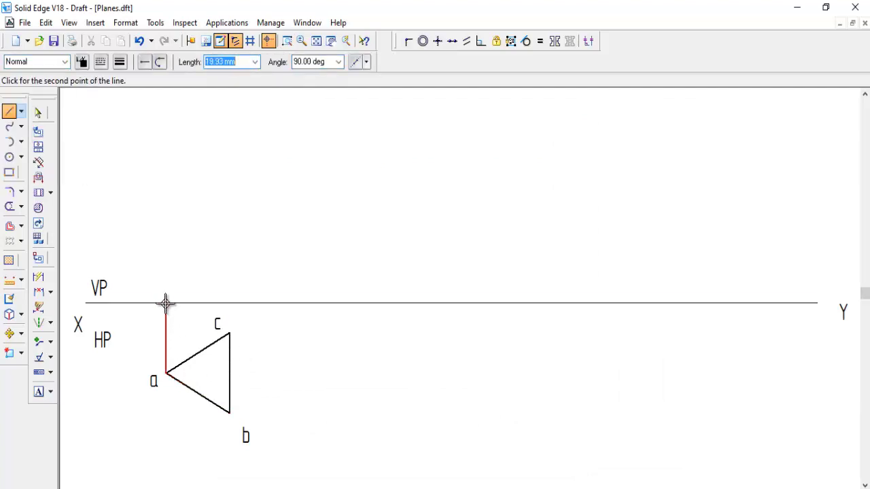
pyautogui.click(166, 302)
pyautogui.click(230, 333)
pyautogui.click(231, 303)
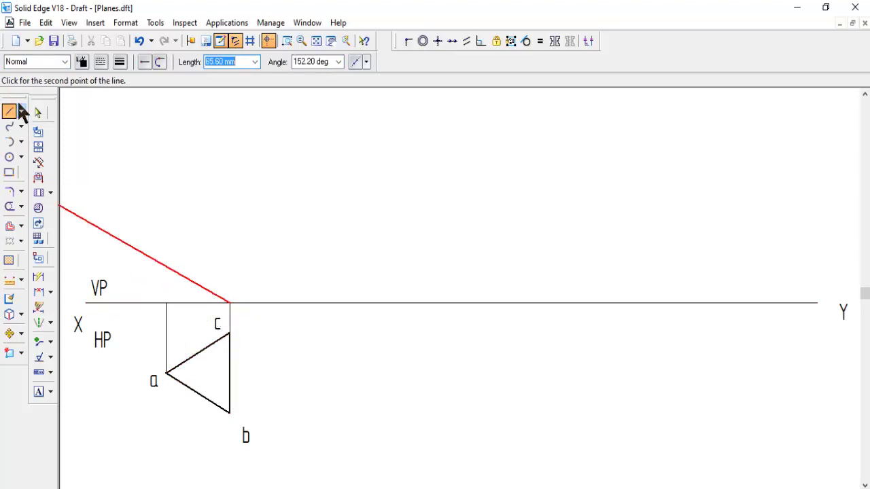
# Draw the front-view edge along the XY line in Visible style.
pyautogui.click(64, 62)
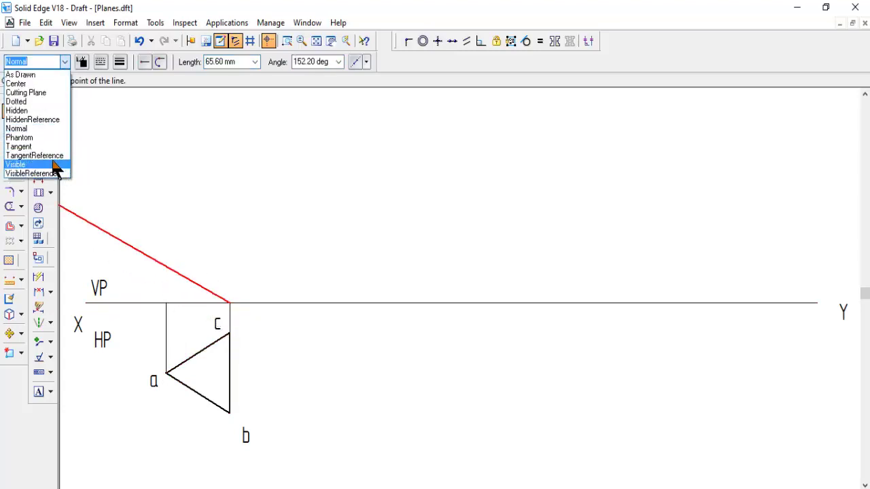
pyautogui.click(56, 163)
pyautogui.click(166, 303)
pyautogui.rightClick(247, 303)
# Label the front-view points a' and b'(c') above the XY line.
pyautogui.click(39, 391)
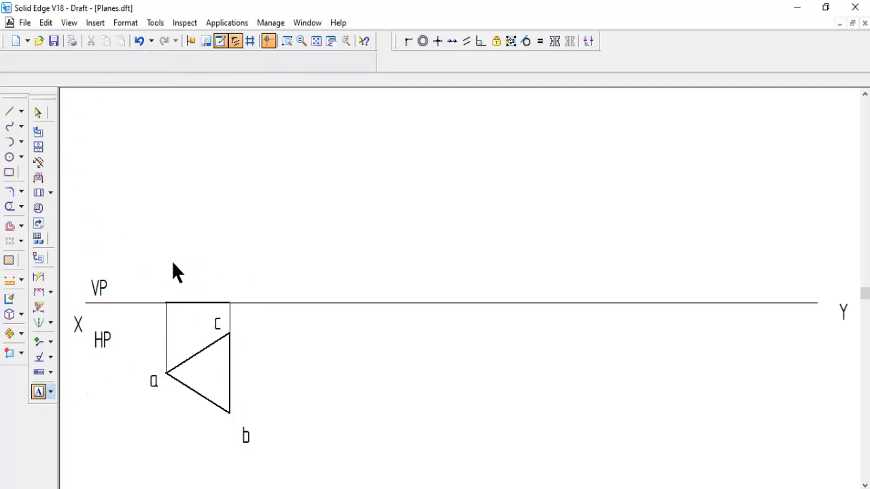
pyautogui.click(156, 286)
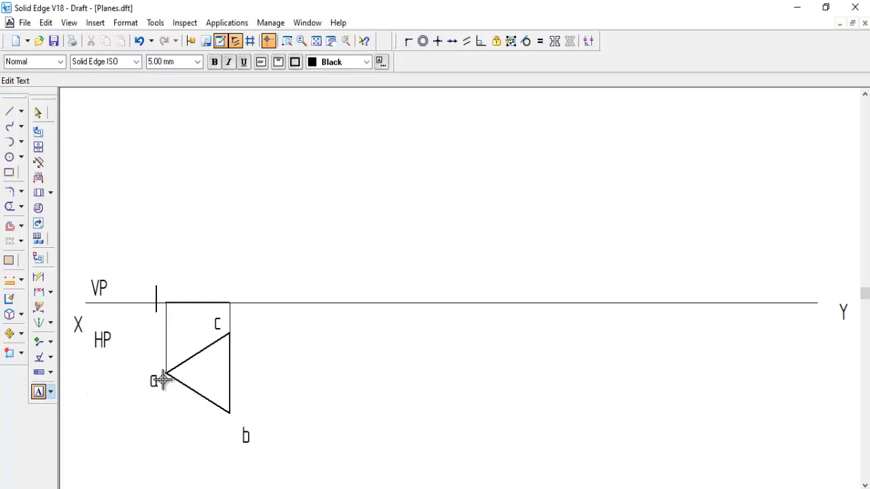
pyautogui.write("a'")
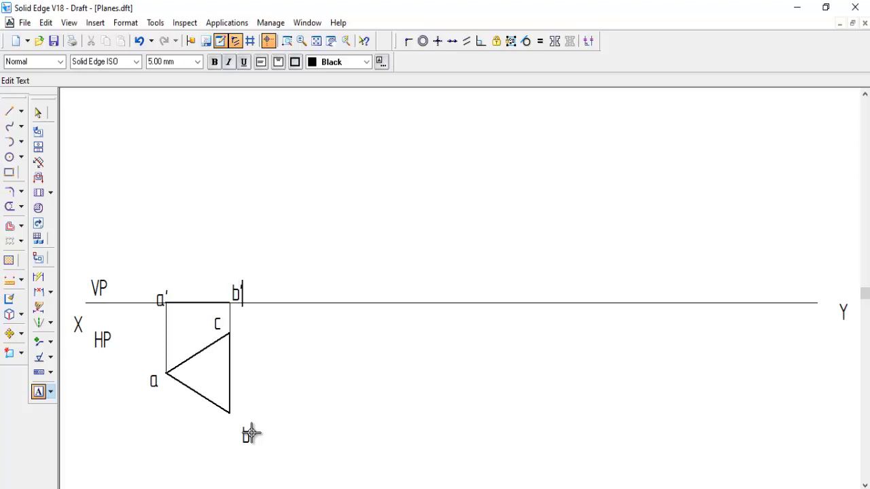
pyautogui.write("(c')")
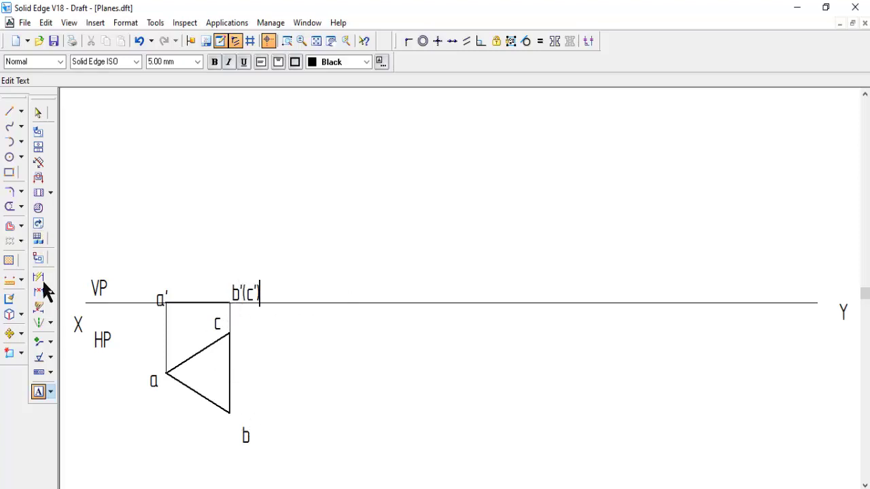
pyautogui.click(38, 277)
# Dimension side ab as 25 and the front-view edge a'b' as 21,65.
pyautogui.click(201, 396)
pyautogui.click(205, 430)
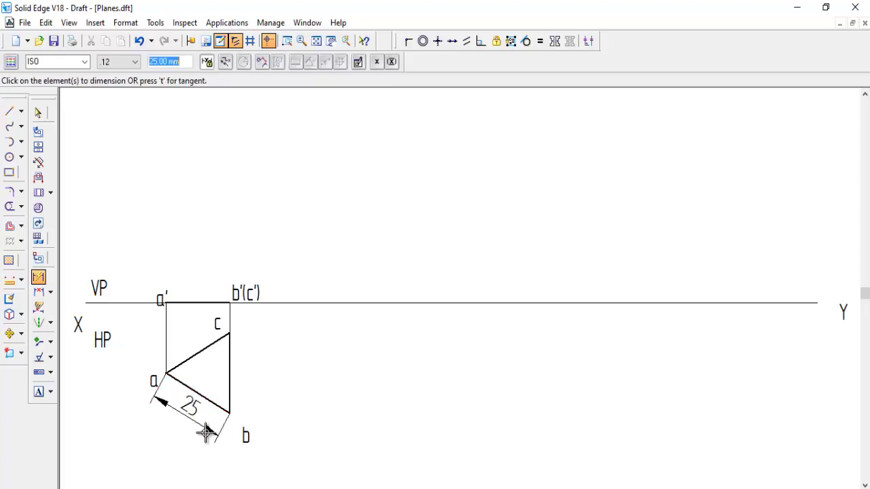
pyautogui.click(197, 299)
pyautogui.click(227, 253)
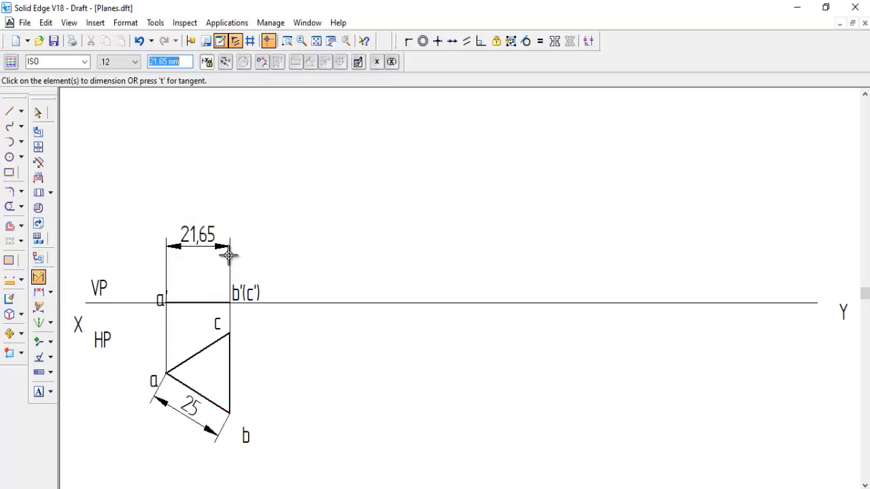
# Fit the sheet and zoom onto the problem statement and the views.
pyautogui.click(9, 111)
pyautogui.scroll(5, 642, 247)
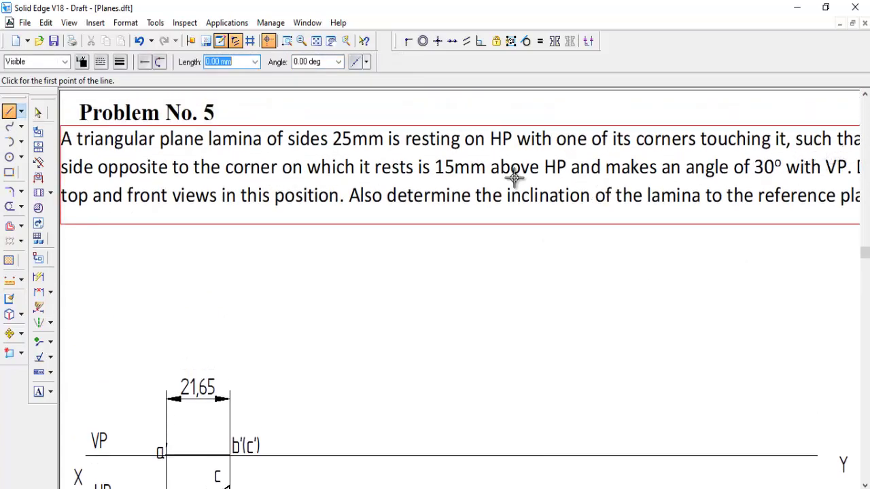
pyautogui.click(316, 41)
pyautogui.click(286, 40)
pyautogui.click(202, 107)
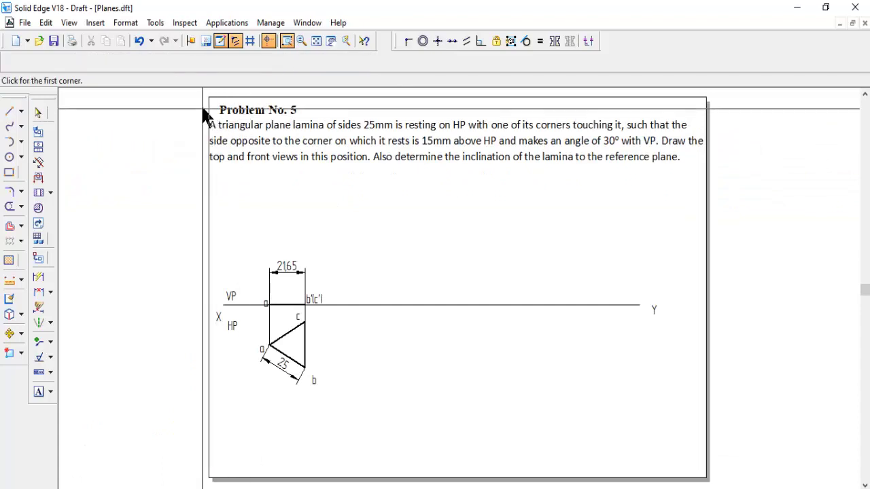
pyautogui.click(705, 368)
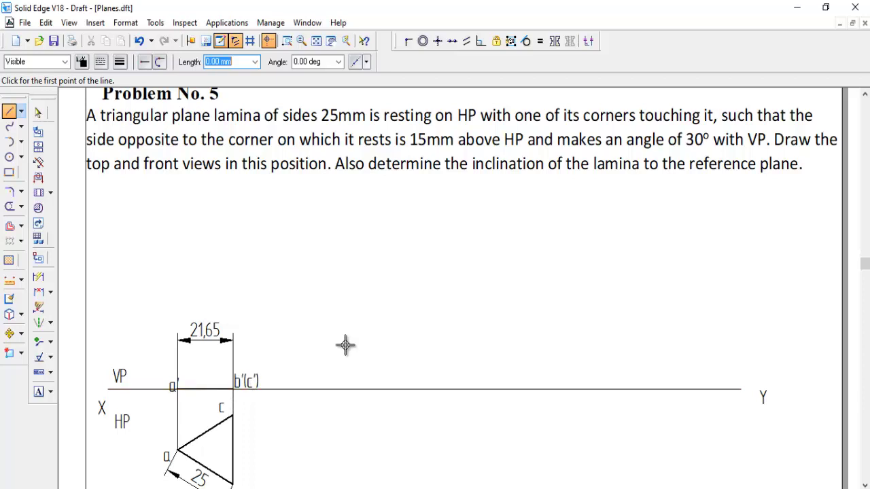
# Draw a Normal-style horizontal line above the XY line.
pyautogui.click(64, 61)
pyautogui.click(38, 128)
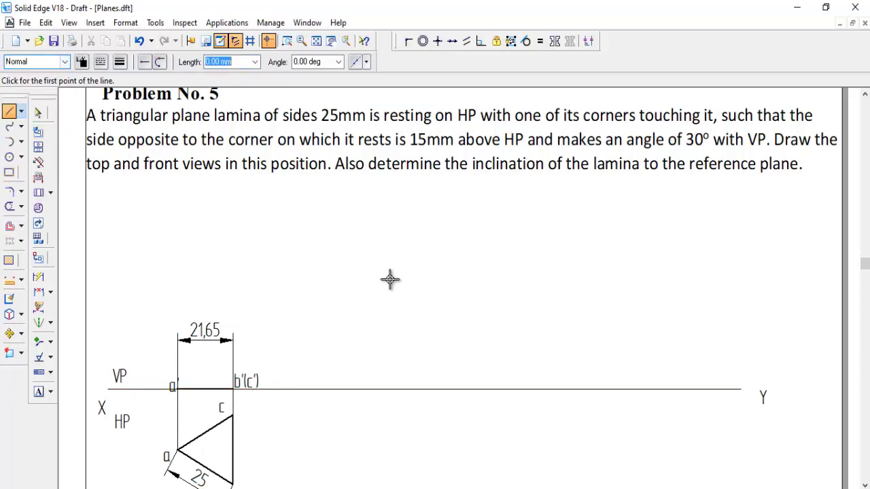
pyautogui.click(299, 317)
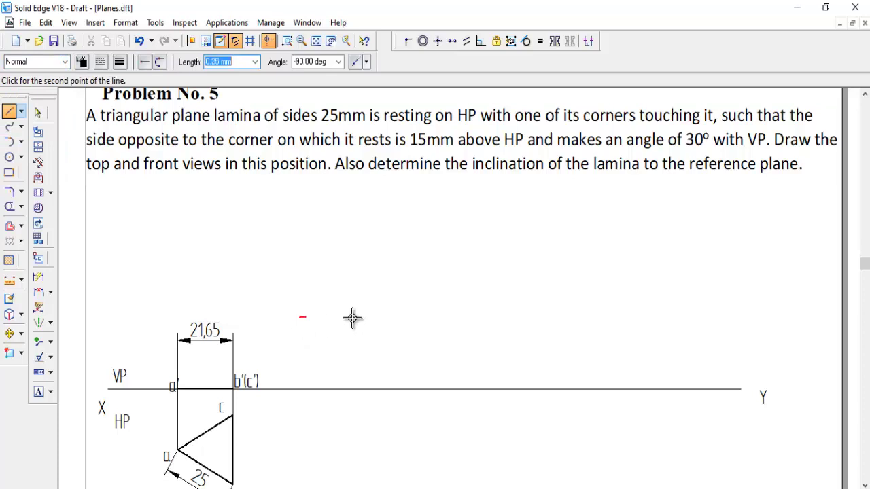
pyautogui.click(522, 316)
pyautogui.rightClick(514, 272)
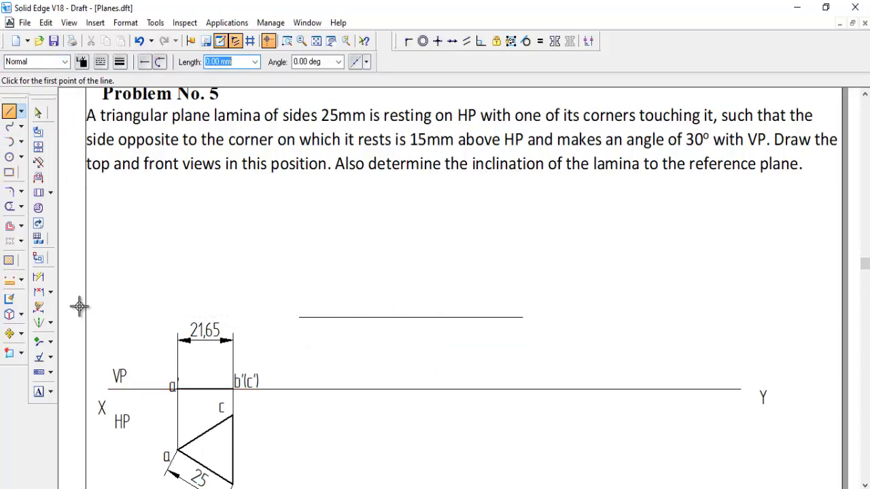
# Fix the new line 15 mm above XY with a Distance Between dimension.
pyautogui.click(39, 293)
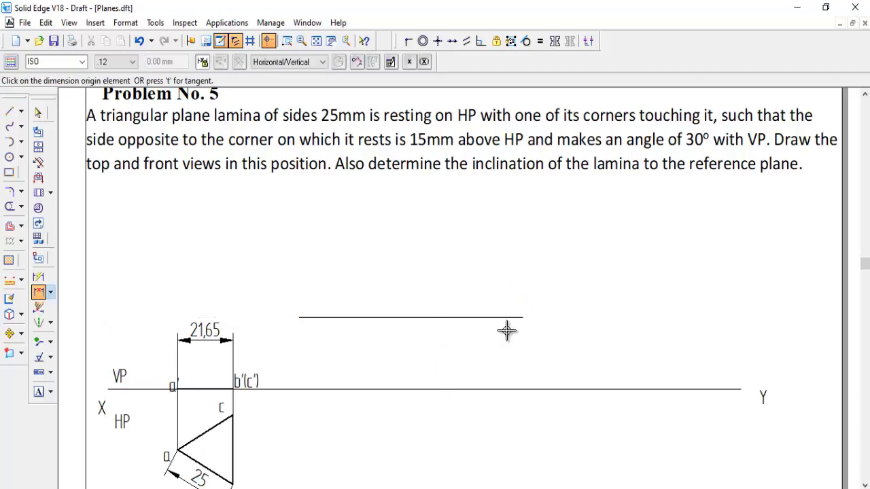
pyautogui.click(473, 318)
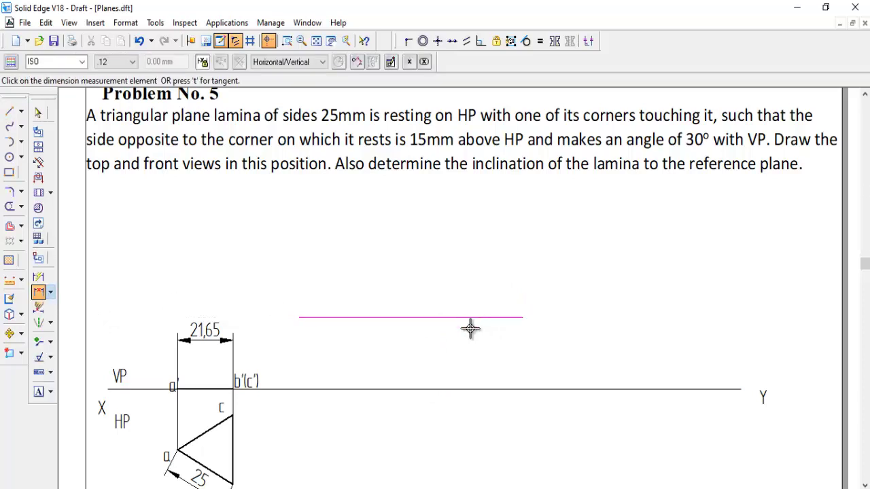
pyautogui.click(468, 388)
pyautogui.click(487, 363)
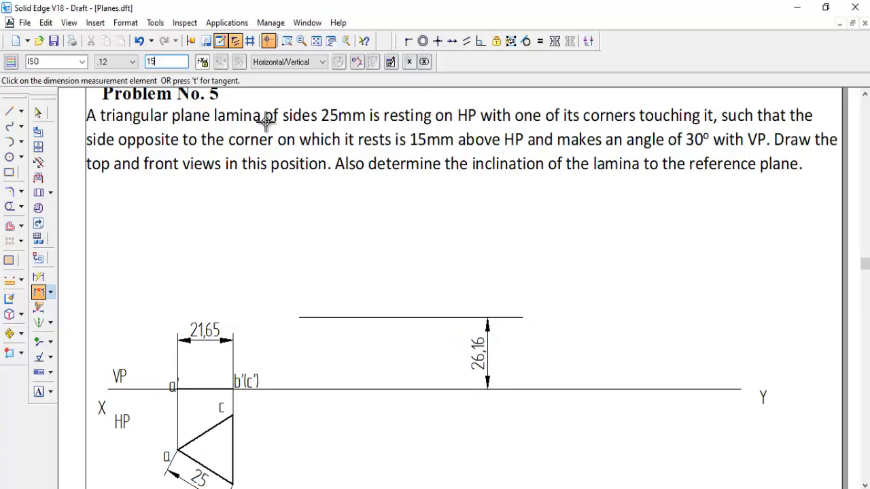
pyautogui.write('15')
pyautogui.press('Return')
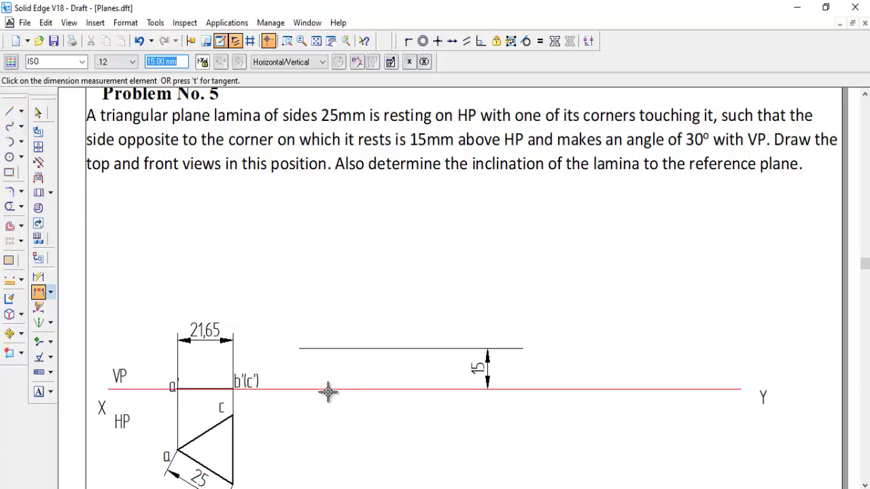
pyautogui.click(178, 389)
pyautogui.click(212, 341)
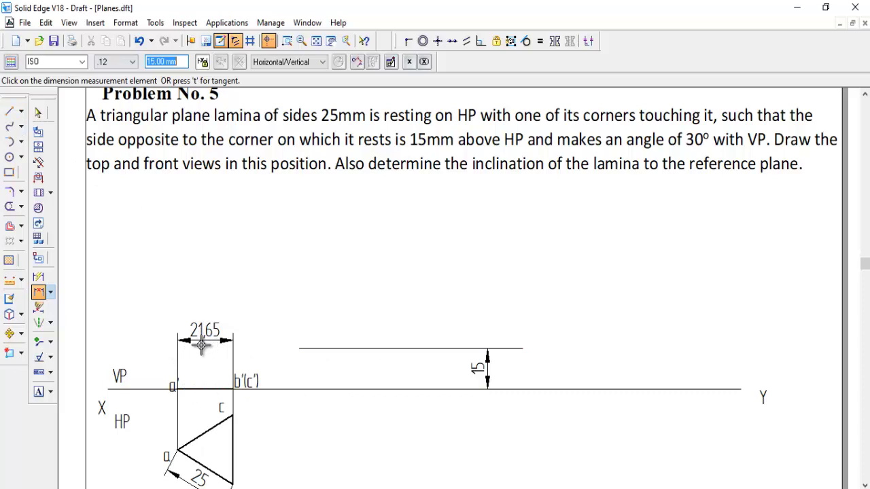
pyautogui.click(21, 141)
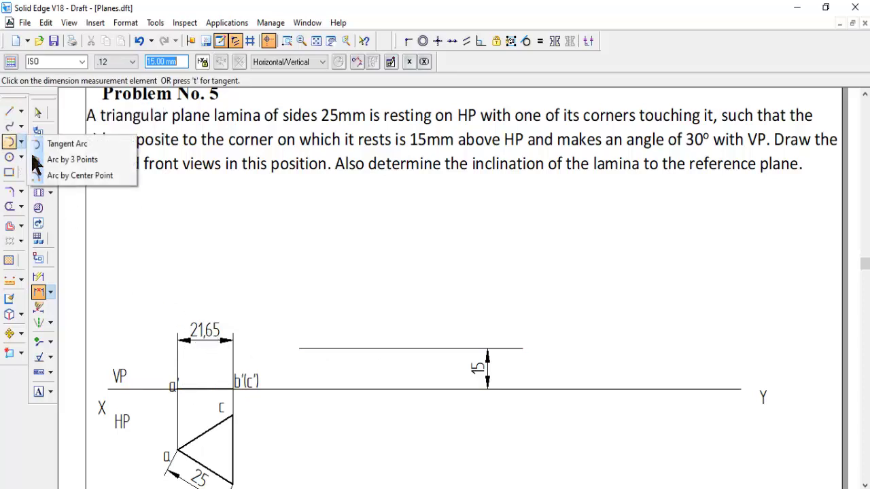
pyautogui.click(64, 175)
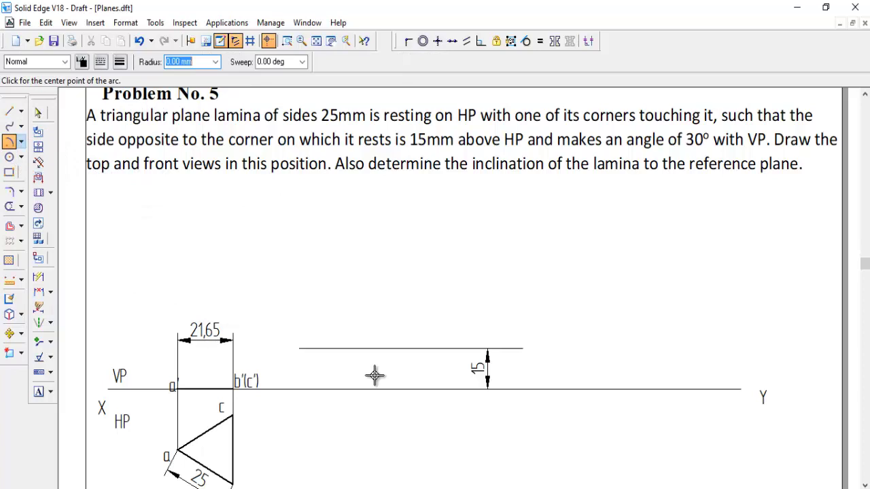
# Swing a 21.65 radius arc centred on XY to cut the 15 mm line.
pyautogui.click(311, 389)
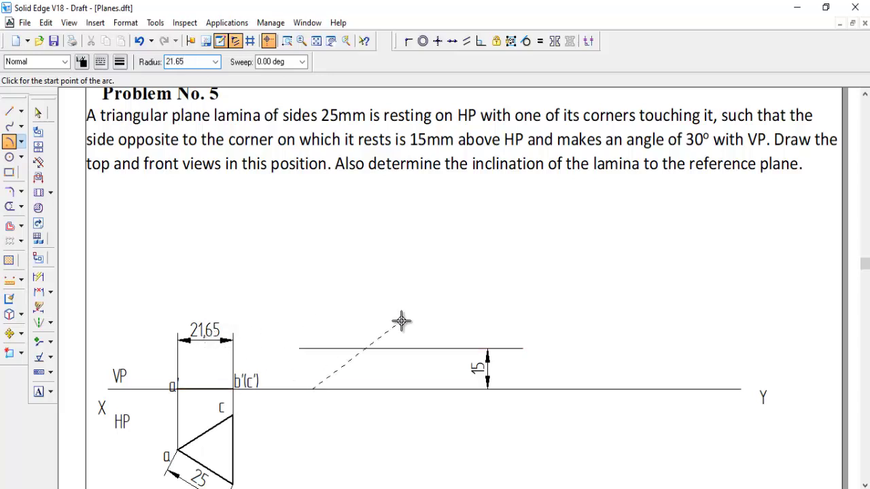
pyautogui.click(352, 348)
pyautogui.click(360, 347)
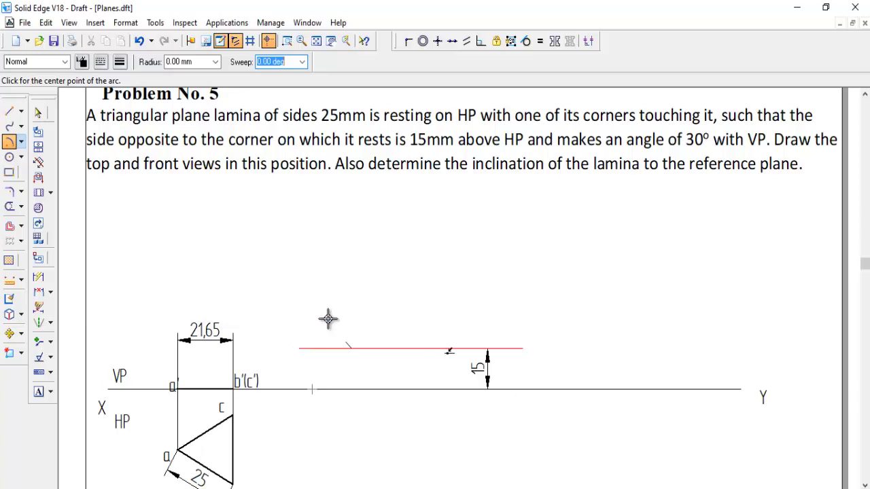
# Join the arc's intersection on the 15 mm line to its centre on XY with a Visible line.
pyautogui.click(10, 110)
pyautogui.click(65, 61)
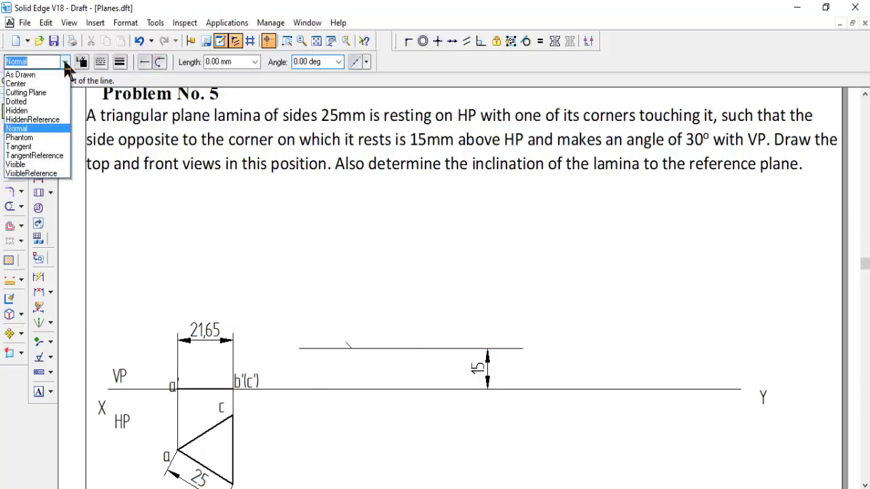
pyautogui.click(31, 163)
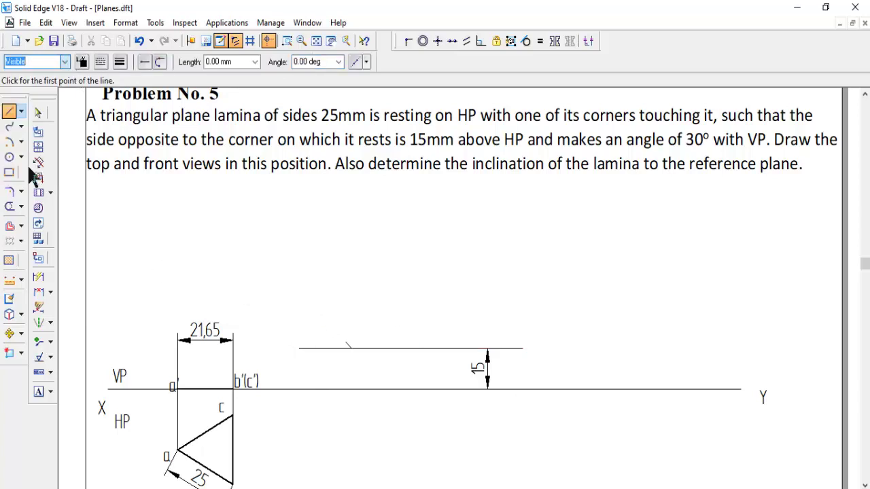
pyautogui.click(350, 348)
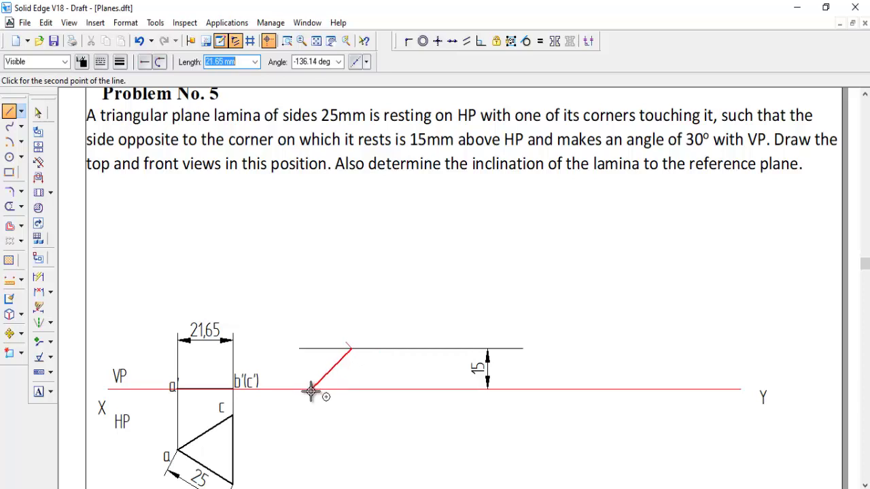
pyautogui.click(311, 388)
pyautogui.rightClick(342, 431)
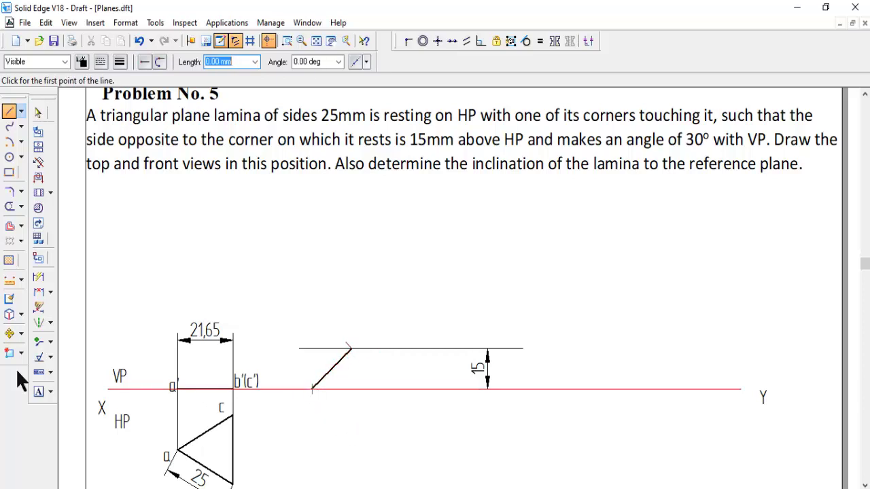
# Dimension the inclined edge's angle to XY as 44°.
pyautogui.click(52, 292)
pyautogui.click(95, 310)
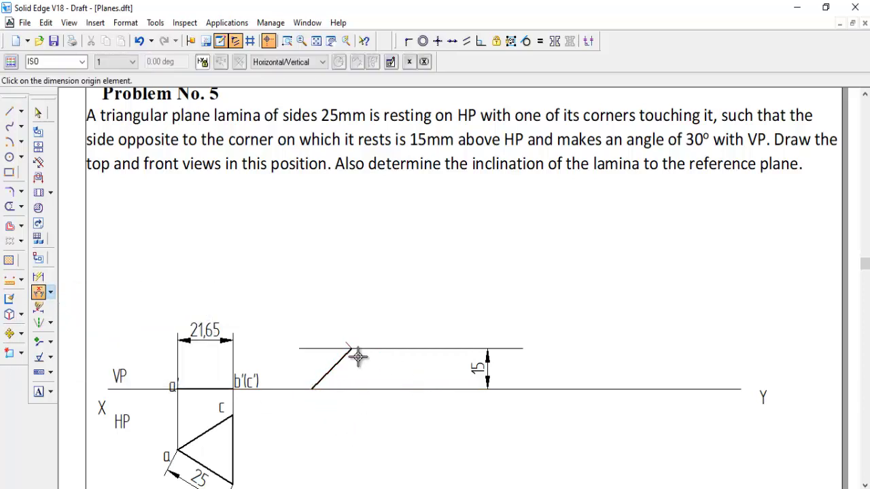
pyautogui.click(353, 386)
pyautogui.click(332, 388)
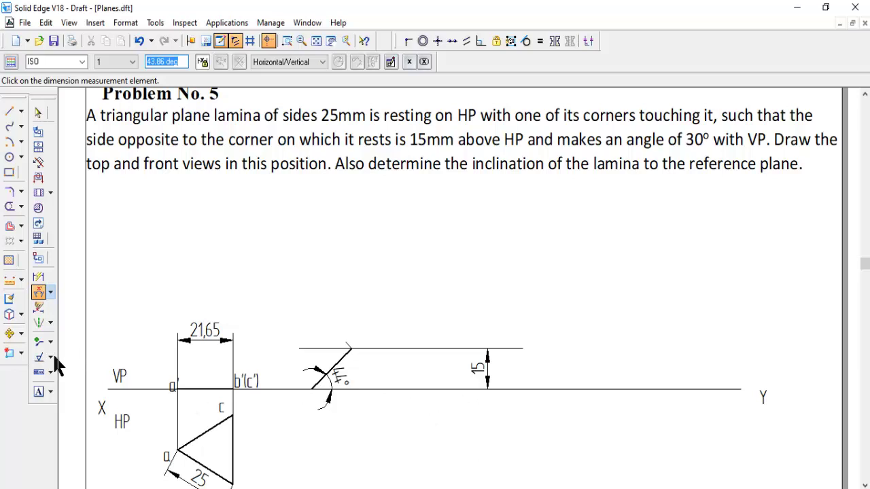
# Move the a' and b'(c') labels onto the ends of the inclined edge.
pyautogui.click(11, 334)
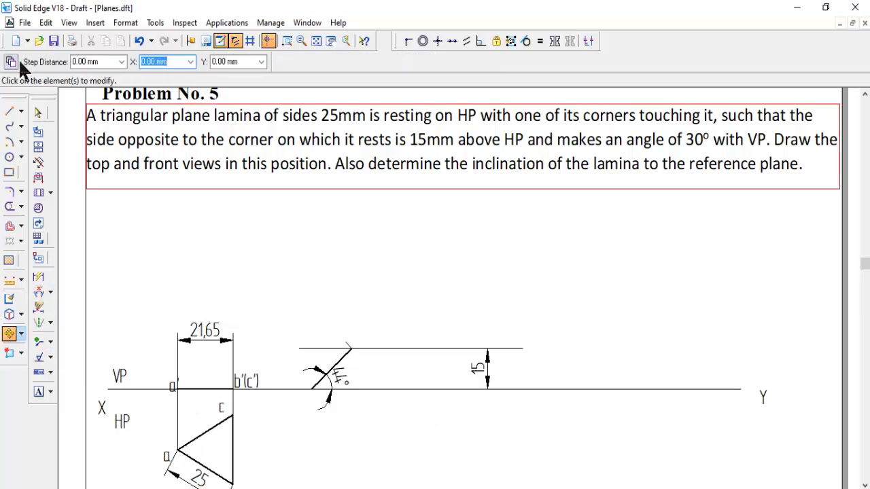
pyautogui.click(248, 380)
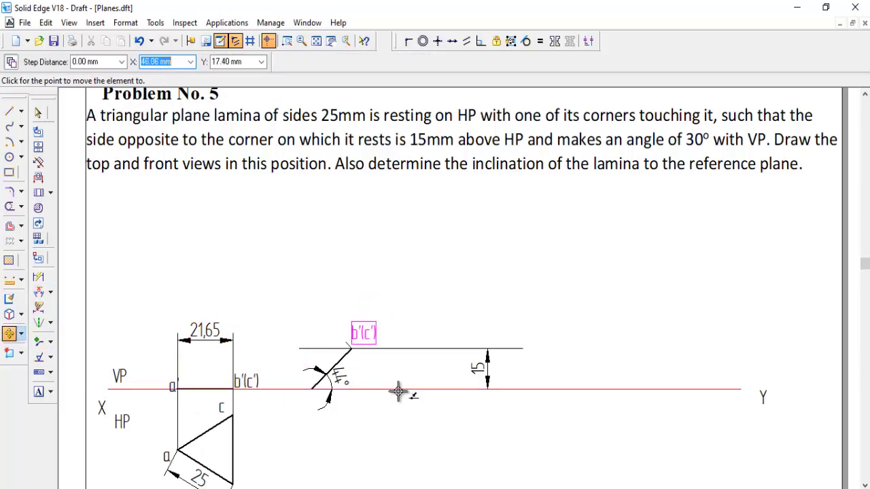
pyautogui.click(170, 383)
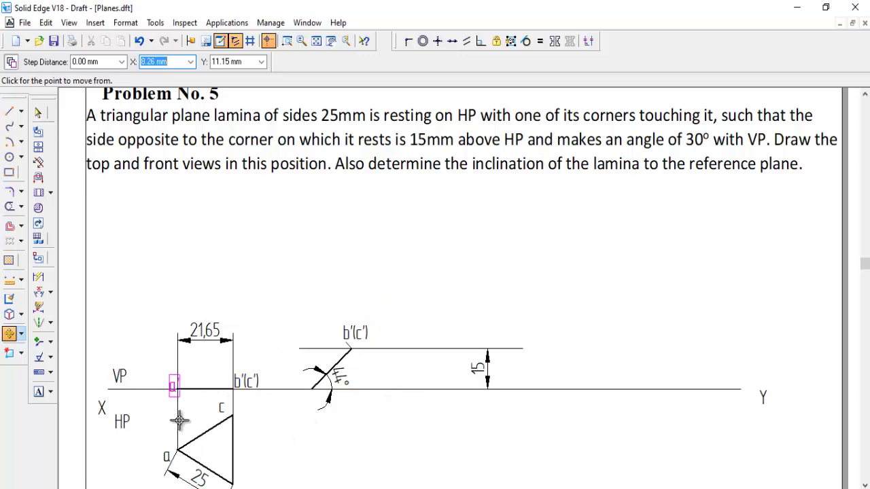
pyautogui.click(314, 411)
pyautogui.scroll(-1, 498, 416)
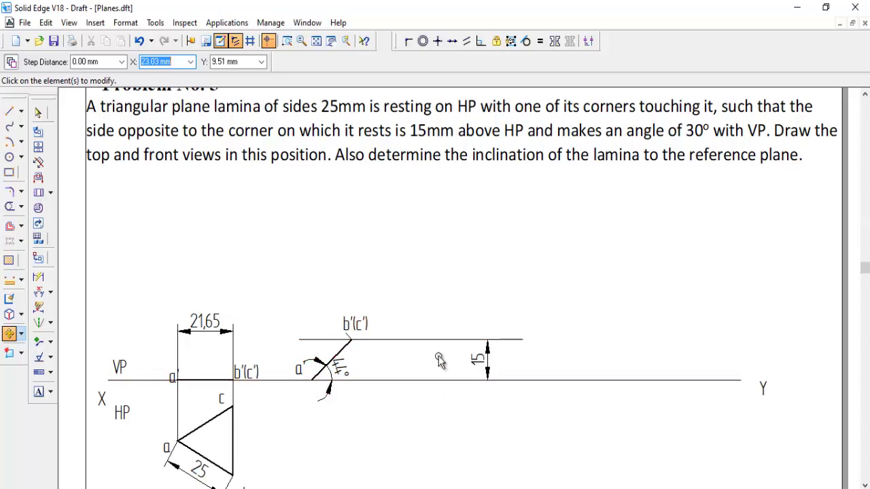
pyautogui.scroll(-1, 346, 401)
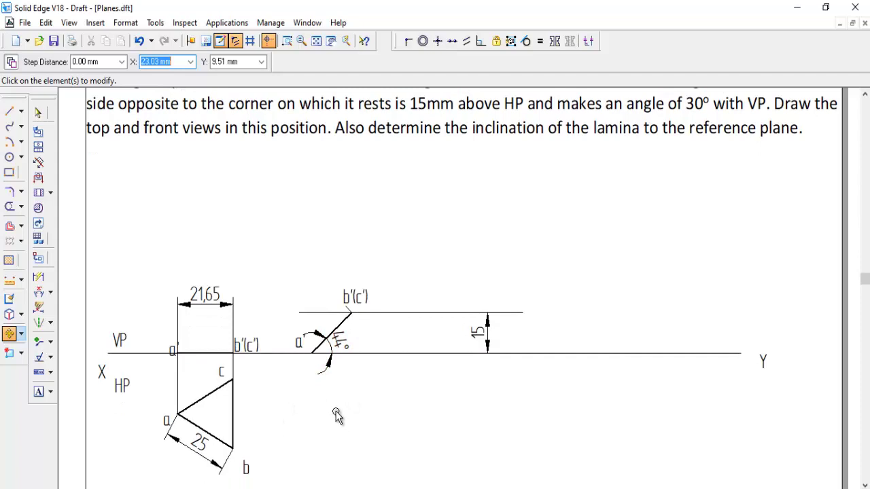
pyautogui.click(9, 110)
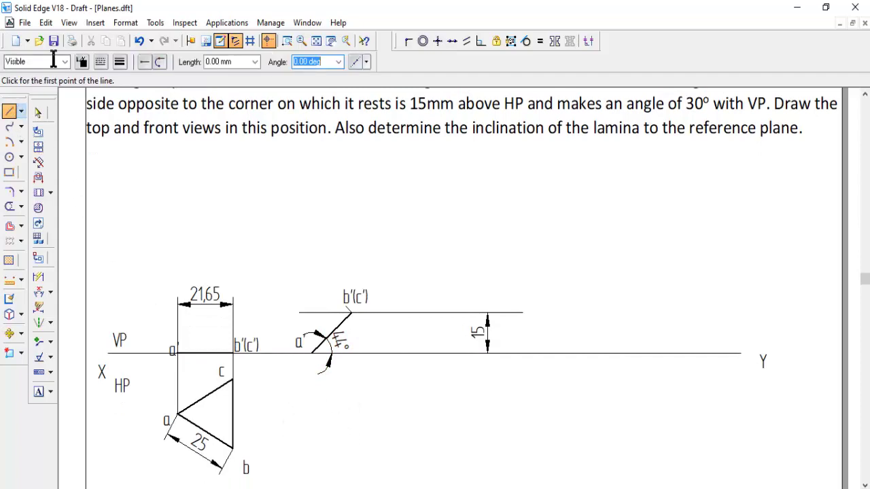
# Drop Normal-style projectors from a' and b'(c') and run them across to a and b.
pyautogui.click(65, 61)
pyautogui.click(28, 134)
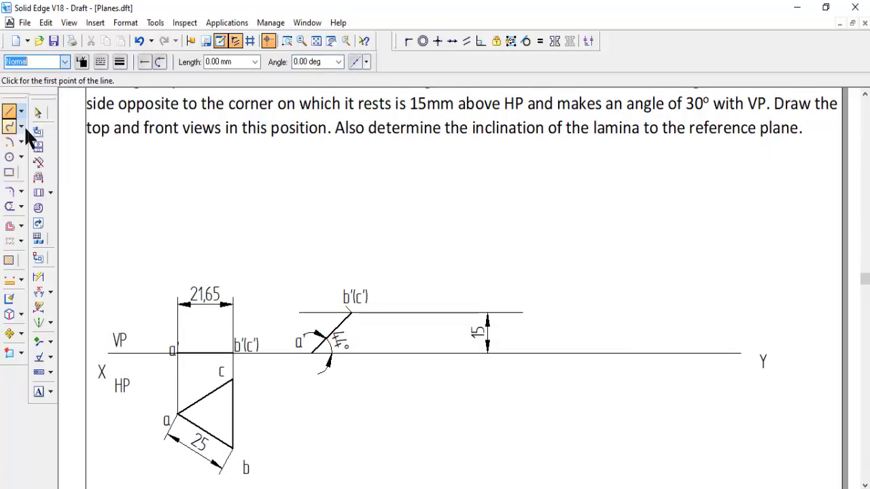
pyautogui.click(312, 353)
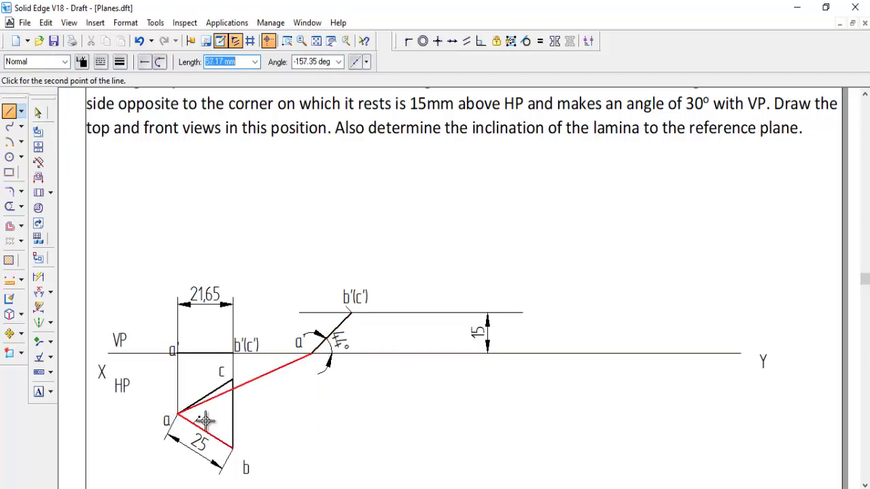
pyautogui.click(311, 413)
pyautogui.click(177, 413)
pyautogui.press('Escape')
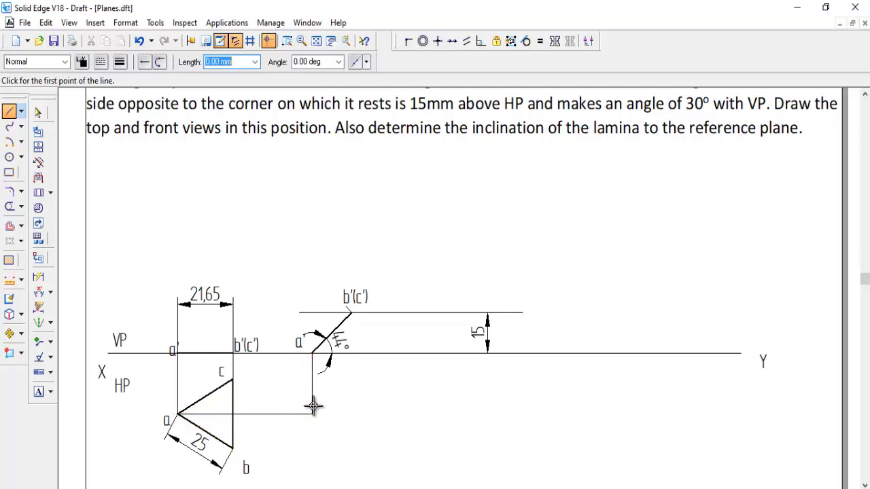
pyautogui.click(352, 313)
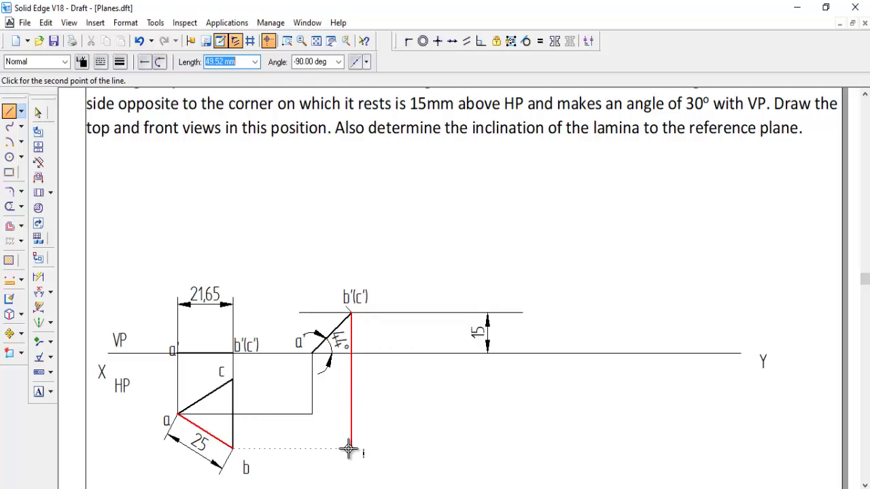
pyautogui.click(350, 448)
pyautogui.click(233, 448)
pyautogui.rightClick(353, 453)
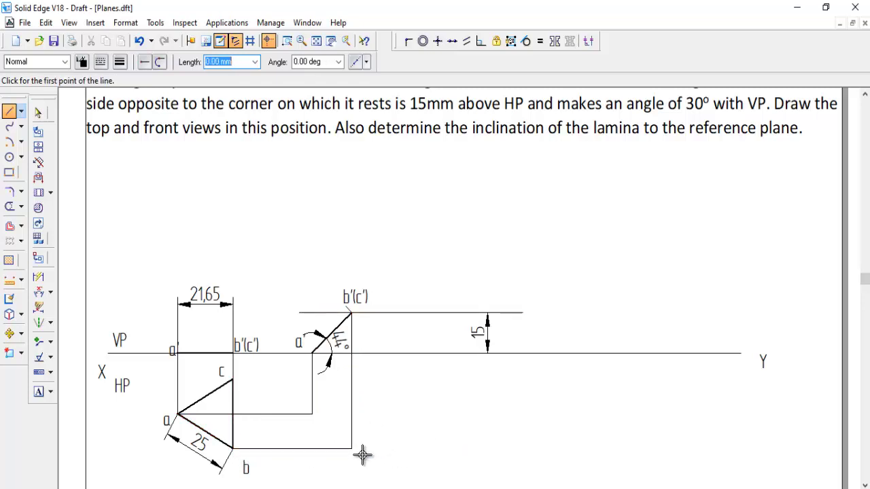
# Draw a horizontal 0° projector from c to meet the b'(c') projector.
pyautogui.click(233, 380)
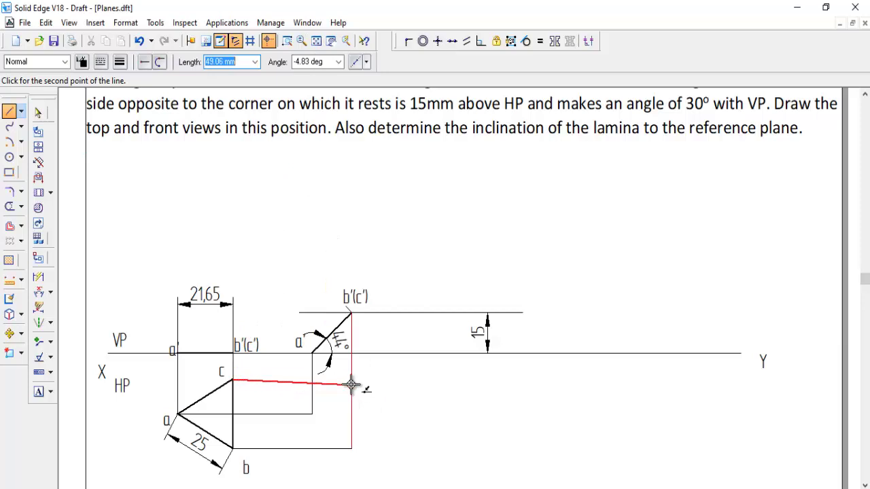
pyautogui.click(314, 61)
pyautogui.write('0')
pyautogui.press('Tab')
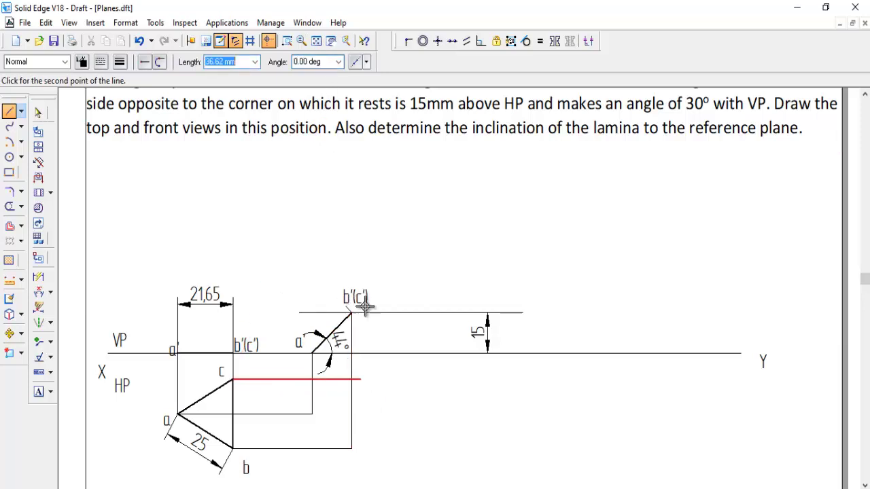
pyautogui.click(352, 378)
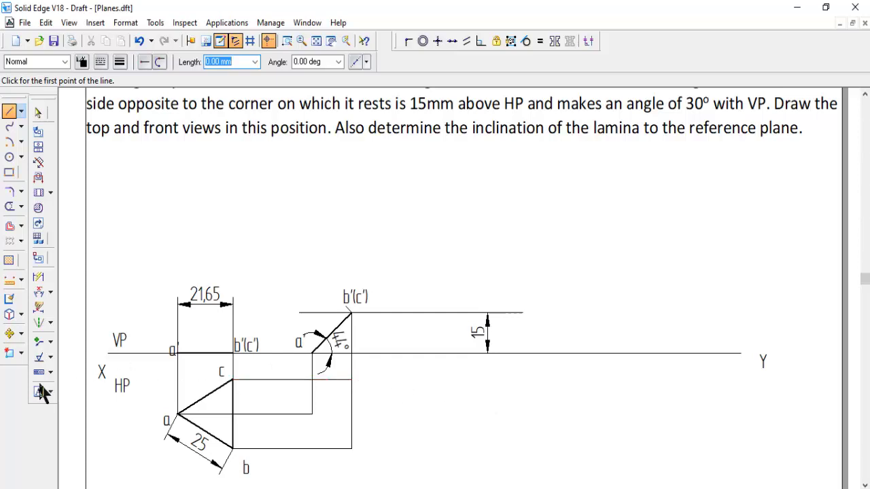
# Copy the labels a, b and c onto the new corners of the second top view.
pyautogui.click(9, 333)
pyautogui.click(164, 419)
pyautogui.click(298, 437)
pyautogui.click(249, 470)
pyautogui.click(360, 463)
pyautogui.click(222, 369)
pyautogui.click(353, 402)
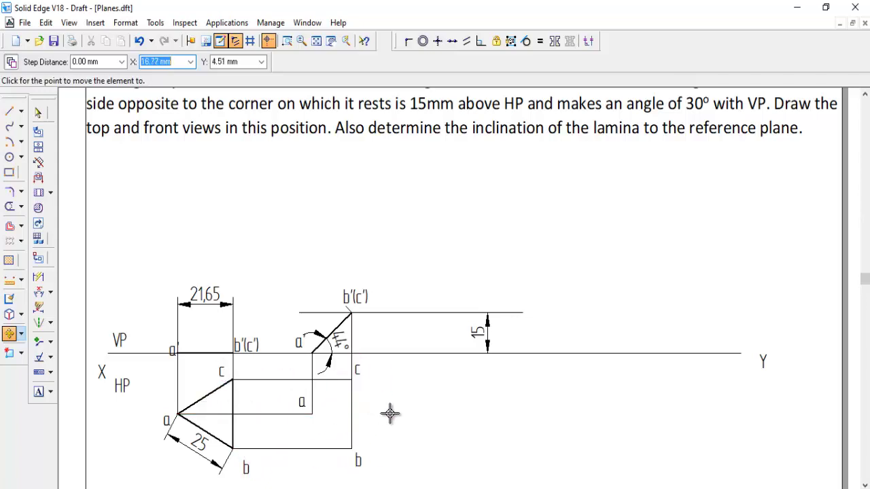
# Draw triangle sides a–b, b–c and c–a in the Visible line style.
pyautogui.click(10, 111)
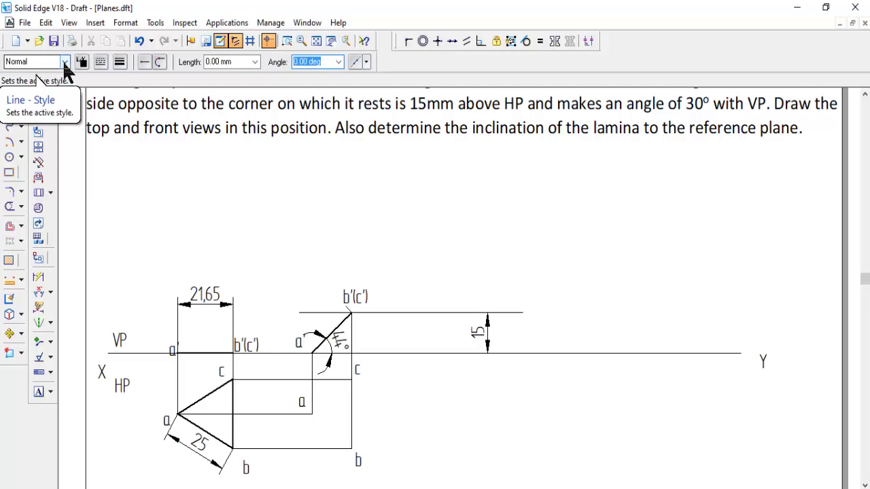
pyautogui.click(65, 61)
pyautogui.click(38, 166)
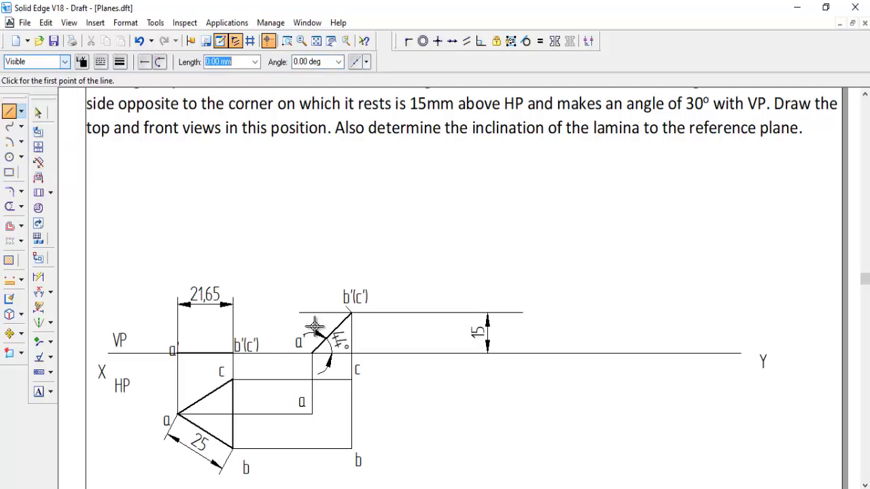
pyautogui.click(311, 414)
pyautogui.click(351, 449)
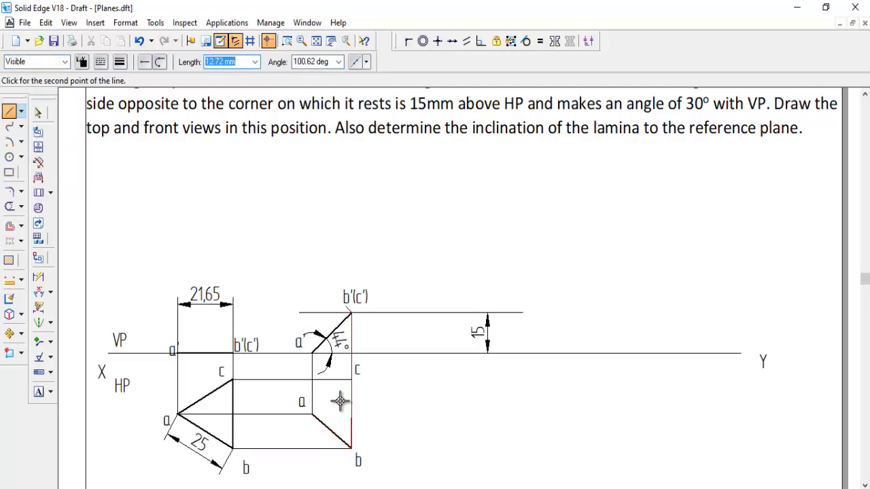
pyautogui.click(352, 379)
pyautogui.click(312, 414)
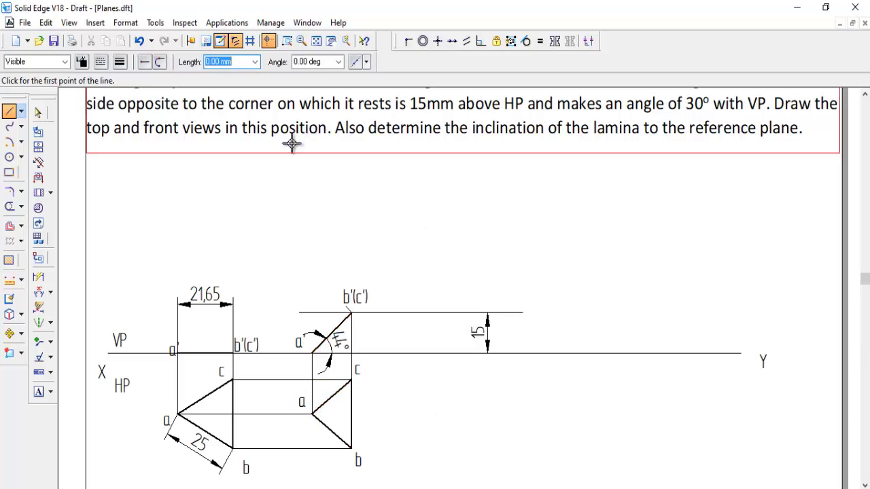
# Draw a Normal-style line from the XY line at a -30° angle, running down to the right.
pyautogui.scroll(2, 537, 265)
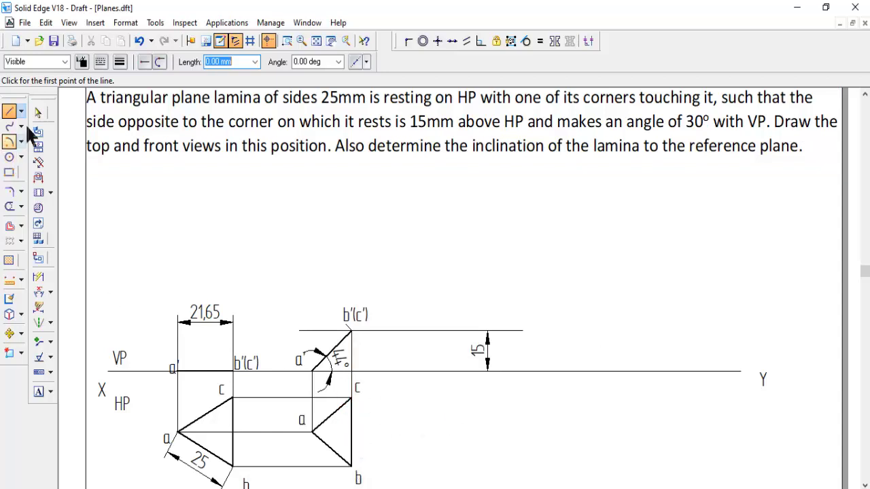
pyautogui.click(65, 62)
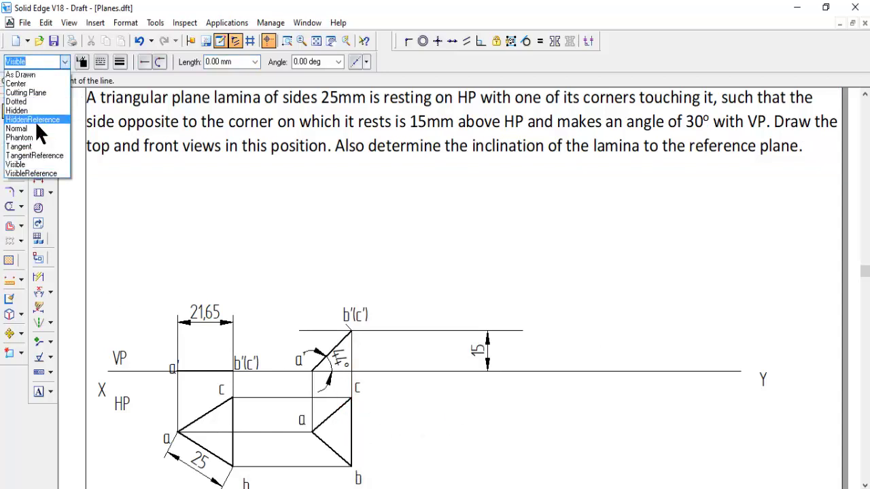
pyautogui.click(35, 128)
pyautogui.click(377, 371)
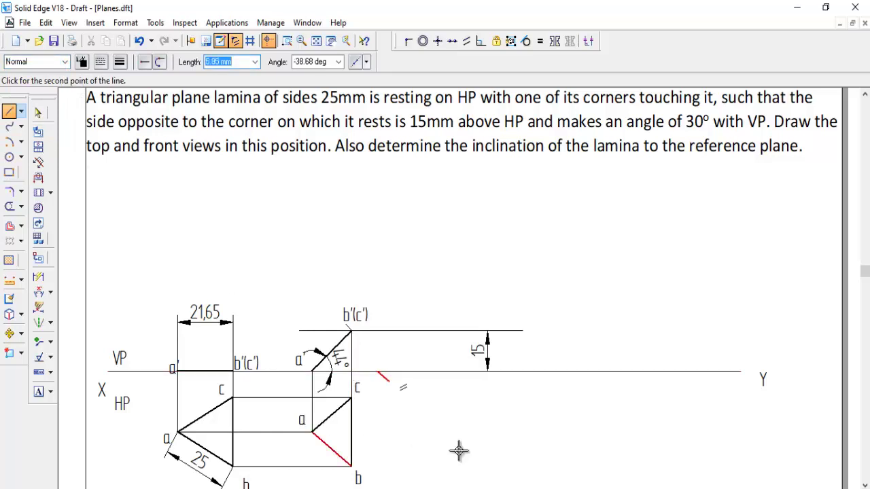
pyautogui.click(312, 61)
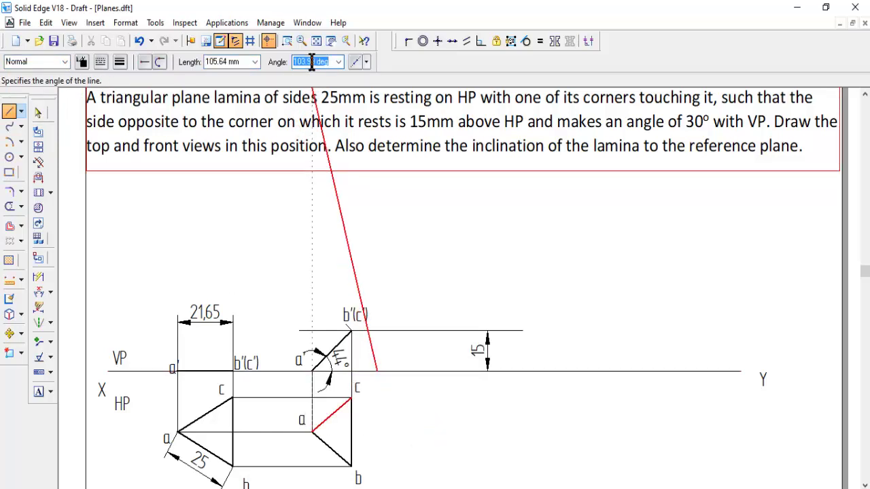
pyautogui.press('BackSpace')
pyautogui.write('-30')
pyautogui.press('Tab')
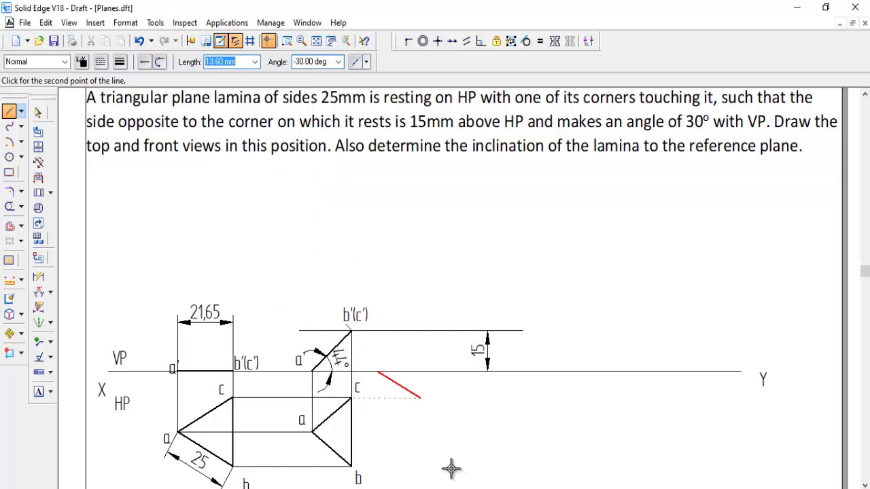
pyautogui.scroll(-1, 576, 428)
pyautogui.click(575, 439)
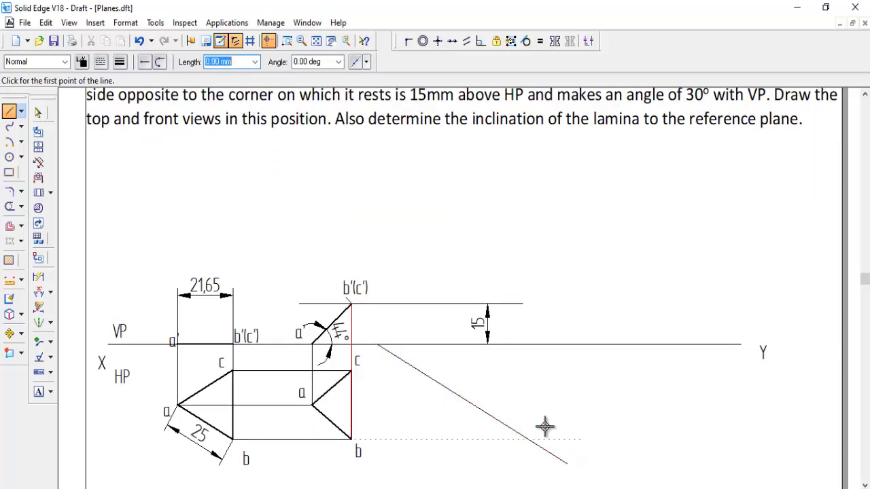
pyautogui.click(38, 293)
# Add a 30° angle dimension between the inclined line and the XY line.
pyautogui.click(394, 352)
pyautogui.click(398, 342)
pyautogui.click(436, 358)
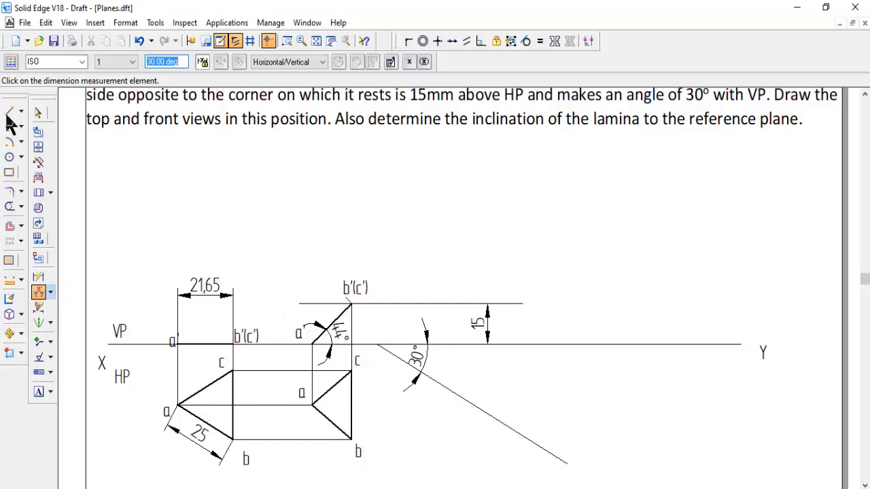
pyautogui.click(11, 333)
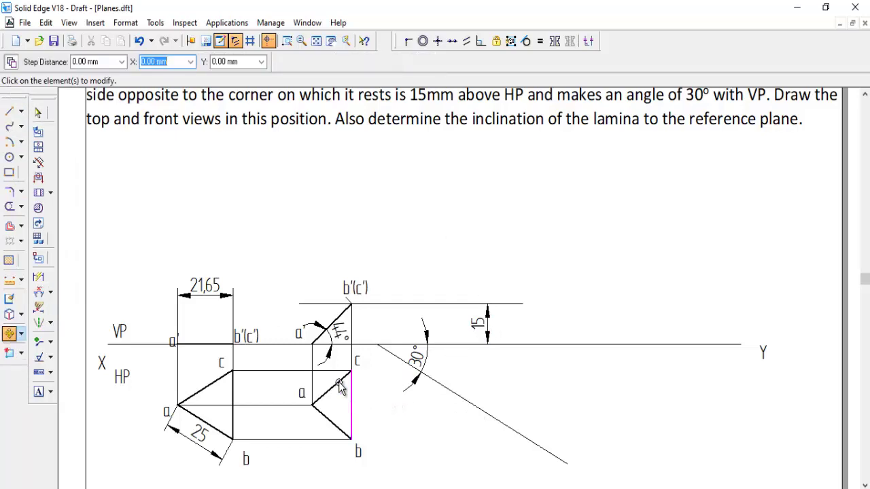
# Copy the second top-view triangle from corner c to a spot beside the 30° line.
pyautogui.rightClick(398, 418)
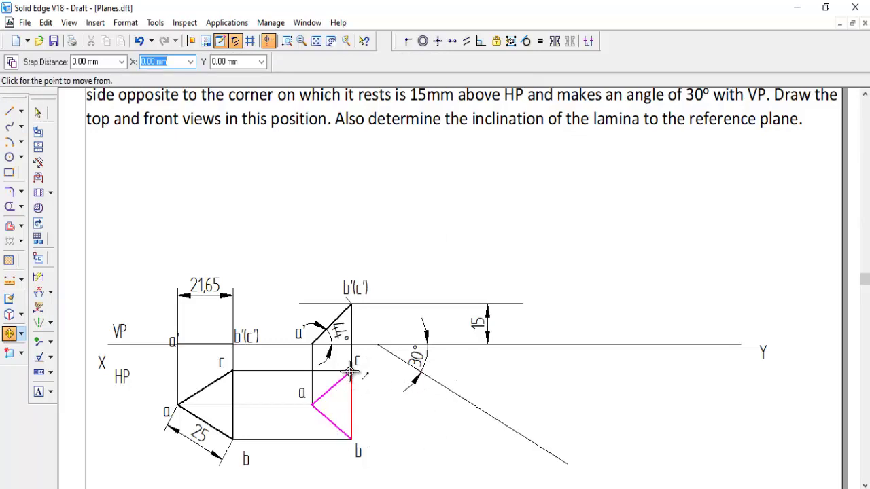
pyautogui.click(351, 370)
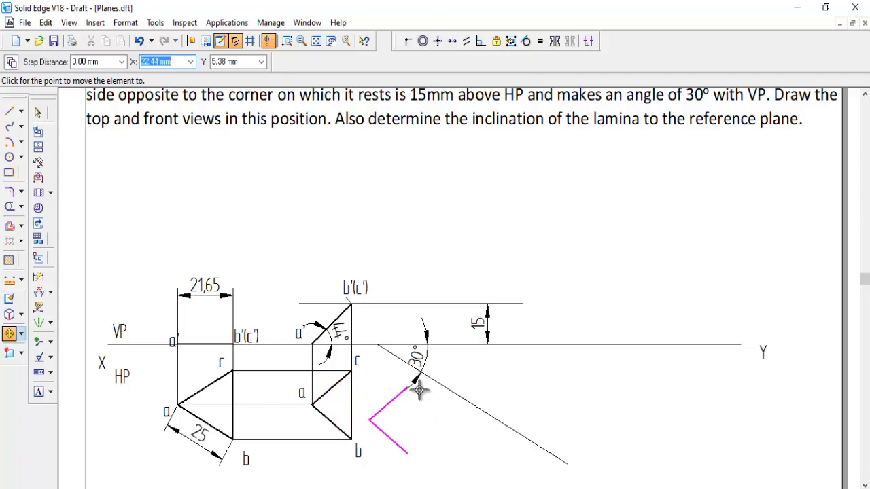
pyautogui.click(447, 389)
pyautogui.press('Escape')
# Rotate the copied triangle about its top corner so one side lies on the 30° line.
pyautogui.click(21, 336)
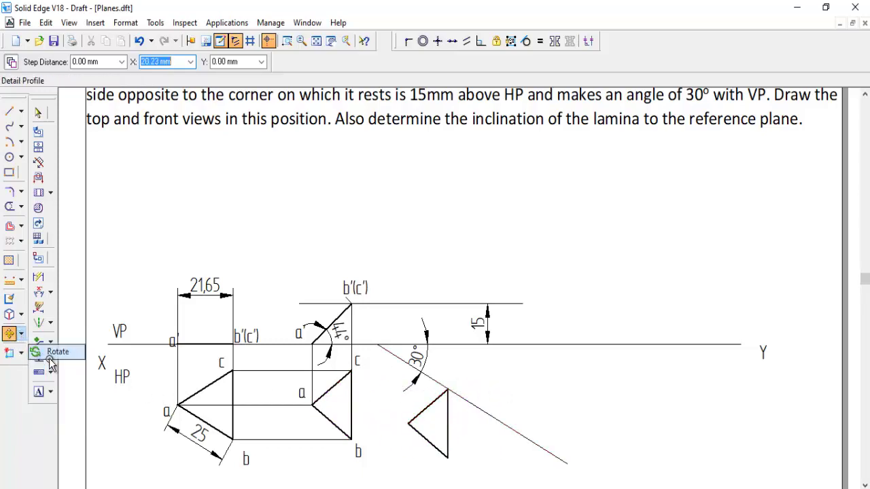
pyautogui.click(48, 352)
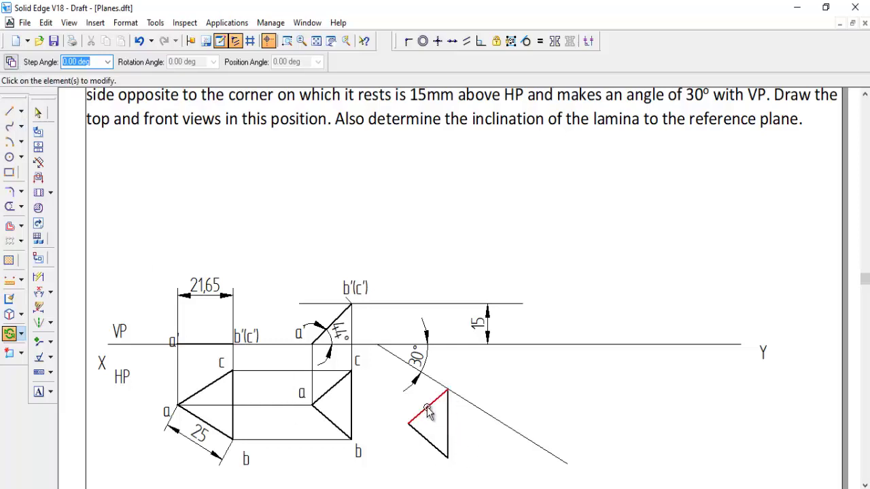
pyautogui.click(448, 425)
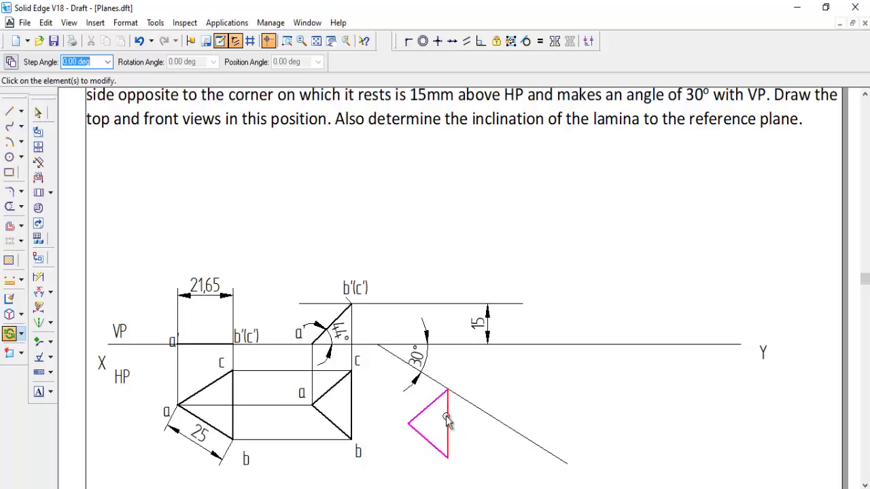
pyautogui.rightClick(468, 432)
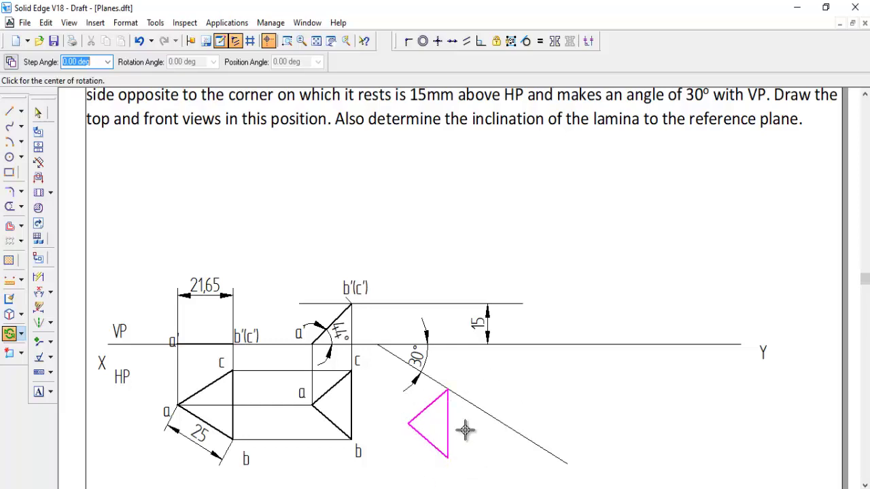
pyautogui.click(447, 391)
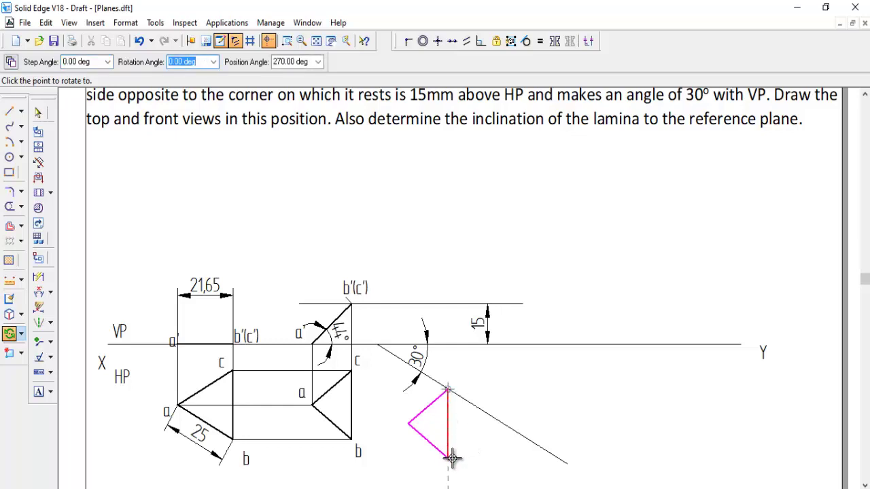
pyautogui.click(506, 424)
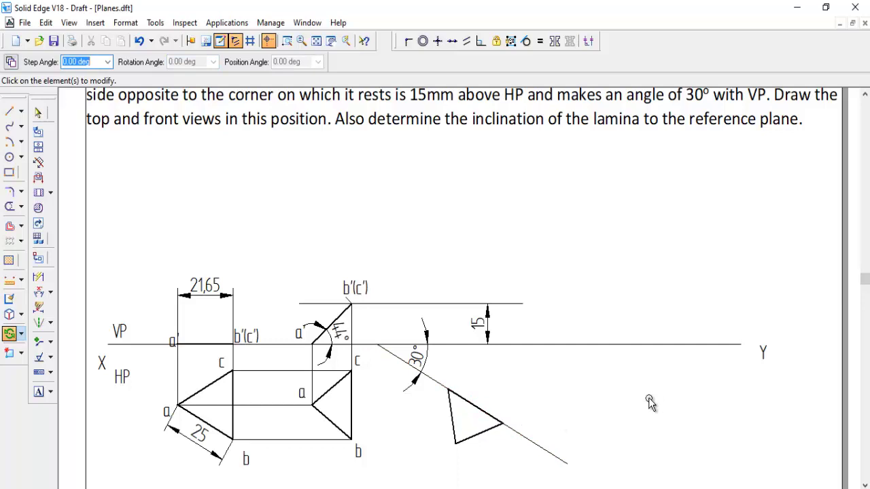
pyautogui.click(27, 334)
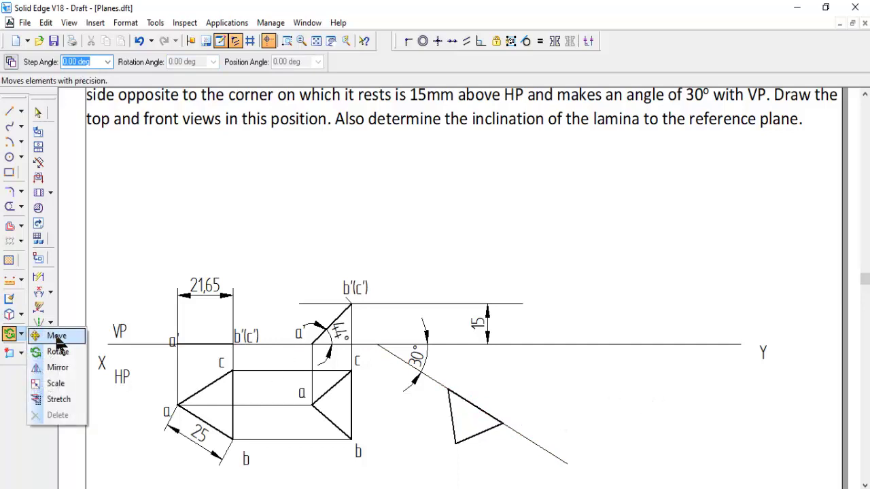